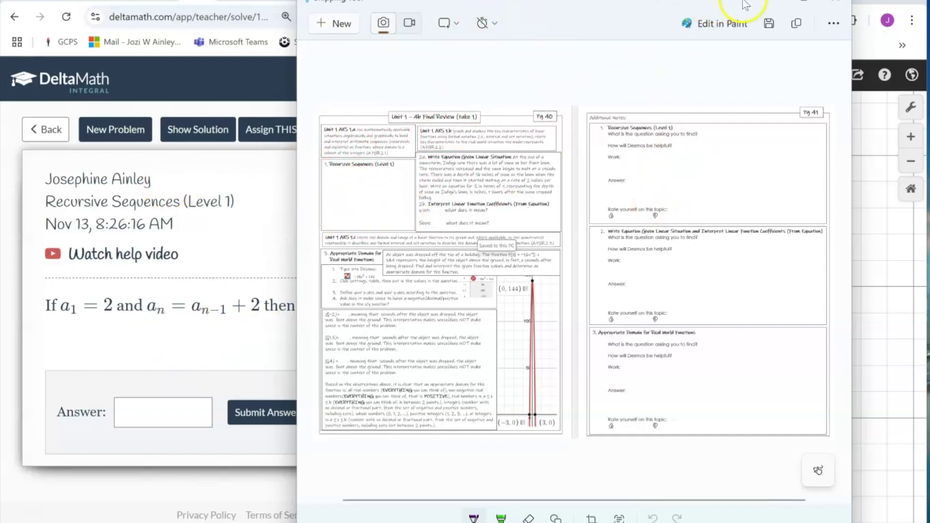
Step: Highlight the previous-term expression a_(n−1) in the DeltaMath recursive formula
click(880, 201)
click(218, 339)
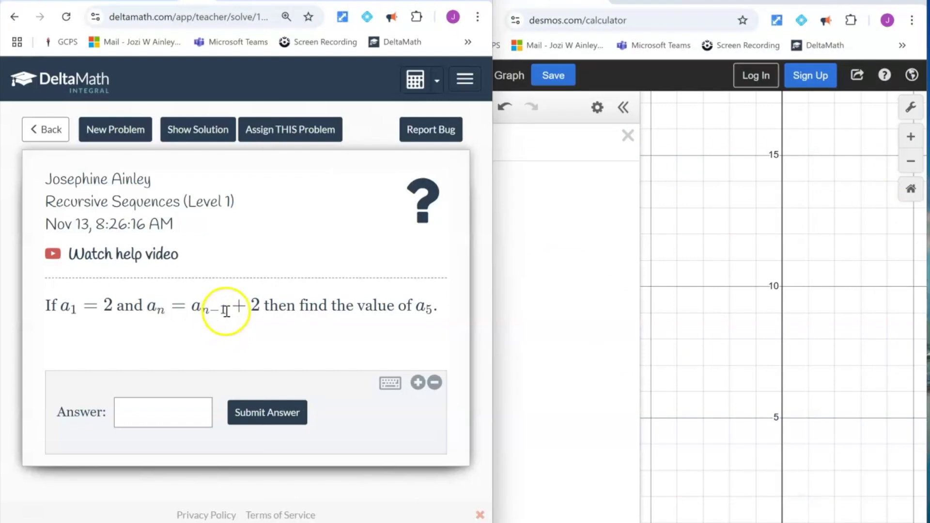
drag(227, 312, 186, 308)
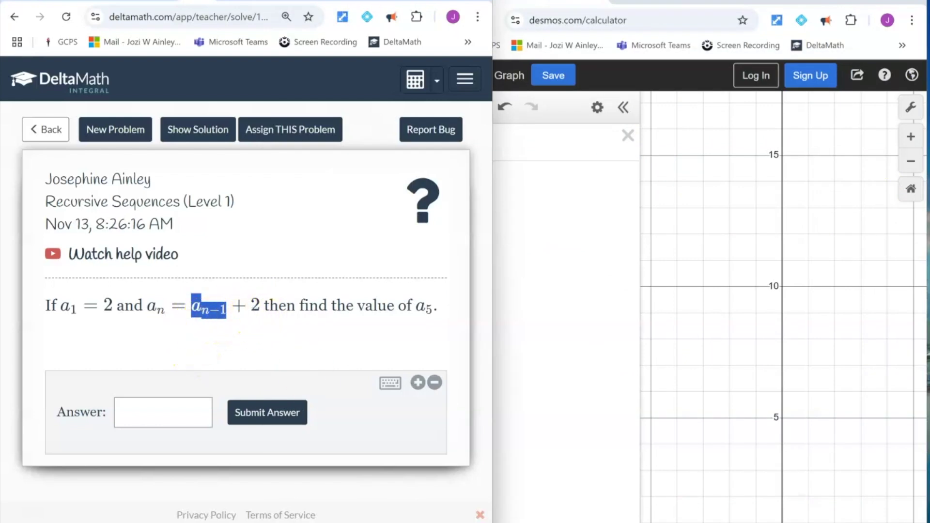
Step: Switch to the Snipping Tool worksheet and handwrite "a_(n−1) → previous term" in the Recursive Sequences (Level 1) notes on page 41
key(alt+Tab)
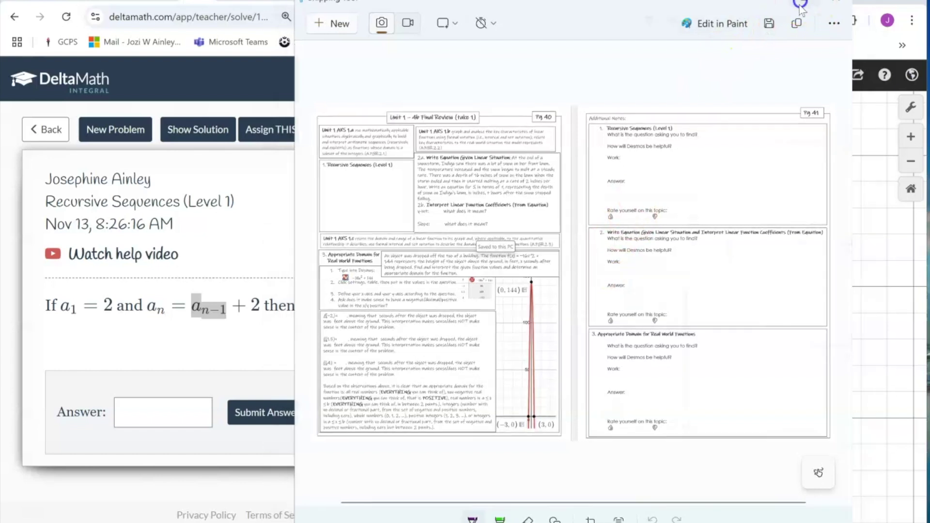
click(801, 5)
scroll(638, 228, up, 3)
scroll(637, 230, up, 2)
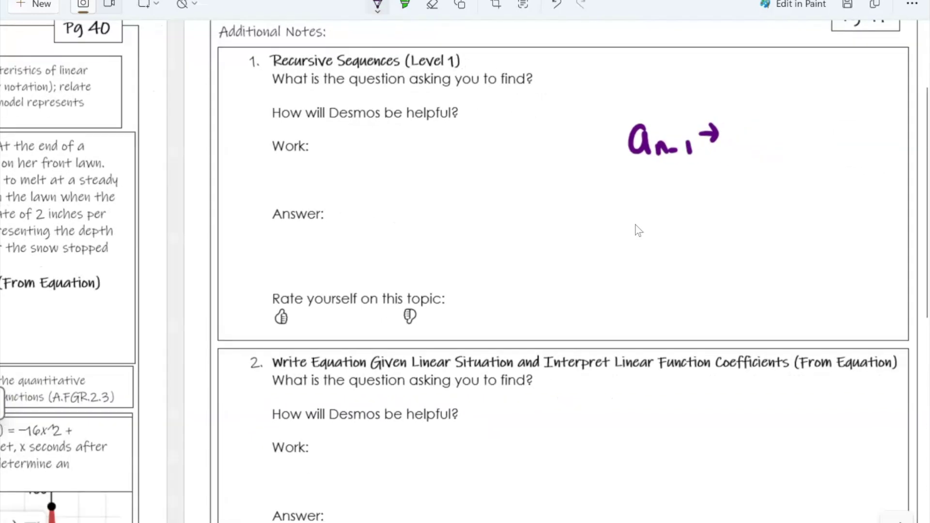
drag(819, 139, 829, 146)
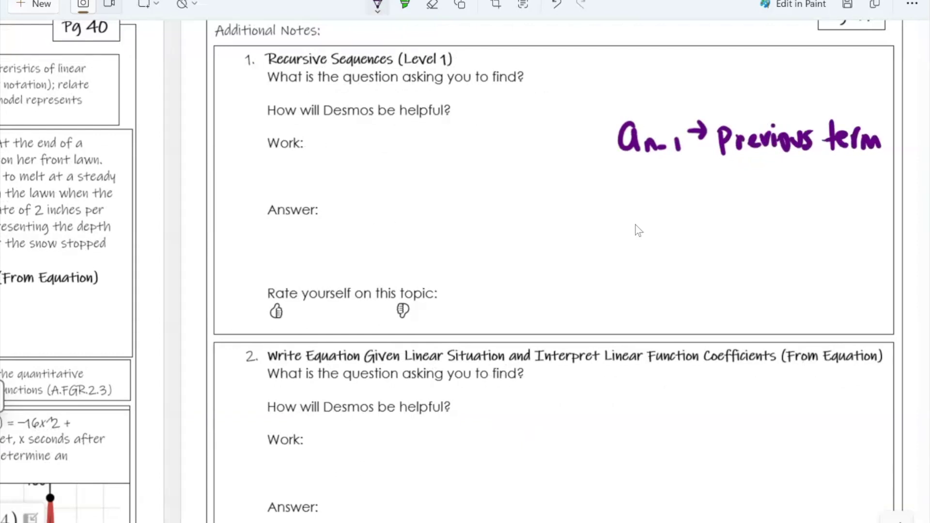
scroll(638, 231, down, 6)
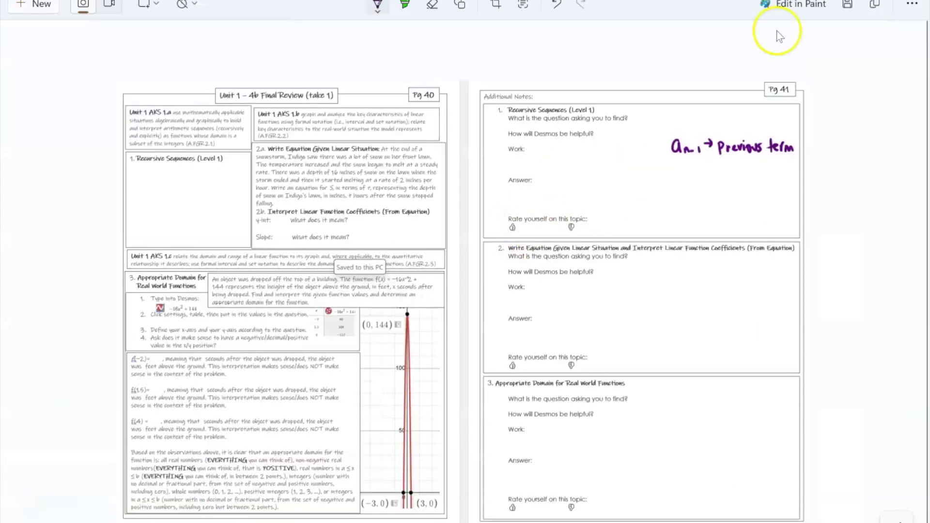
Step: Return to the DeltaMath problem and examine the a_(n−1) and + 2 parts of the recursive formula
key(alt+Tab)
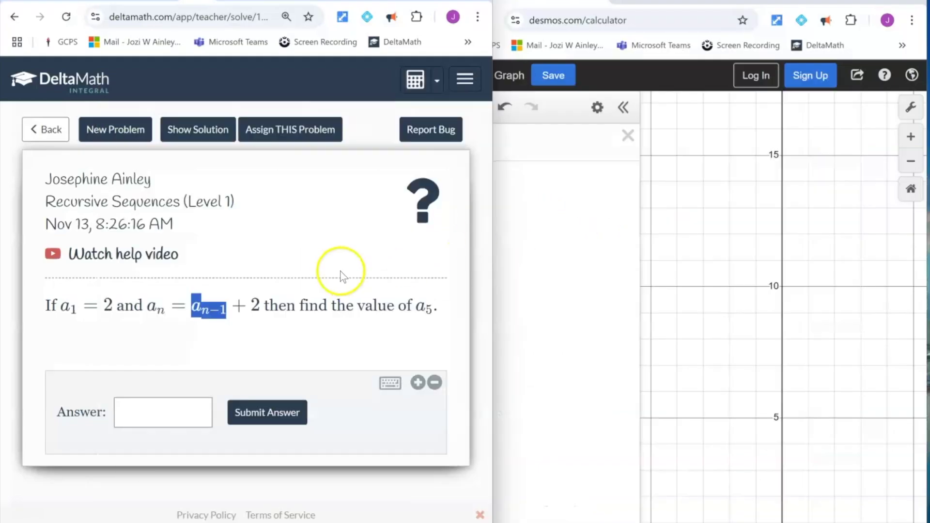
click(171, 331)
click(195, 309)
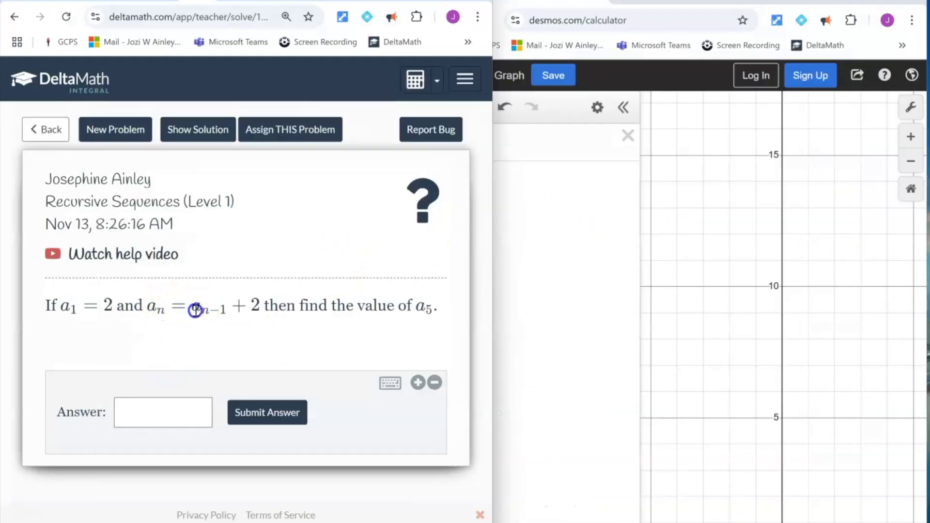
drag(203, 309, 221, 310)
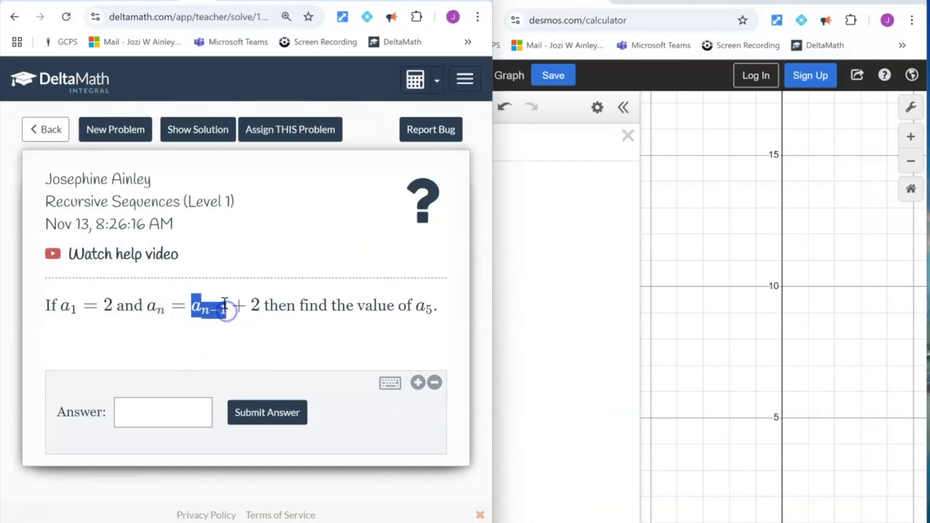
click(214, 323)
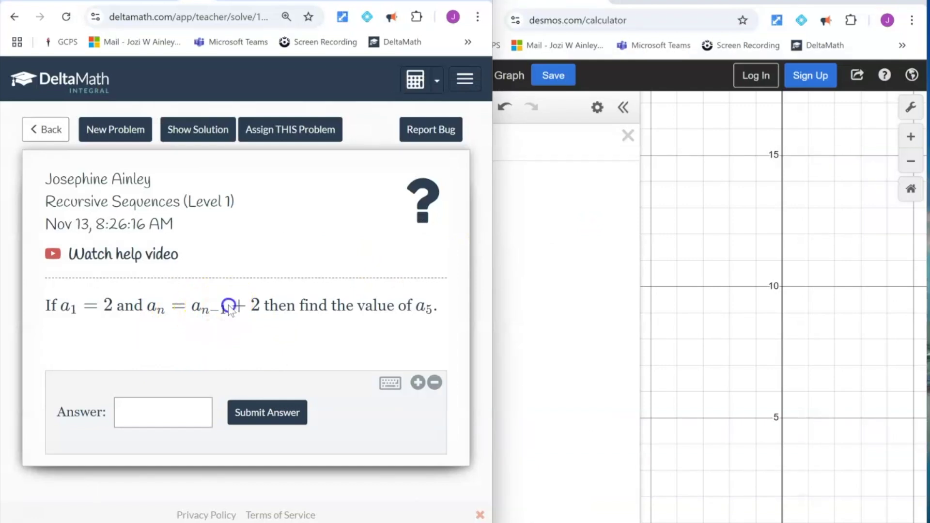
drag(199, 310, 236, 306)
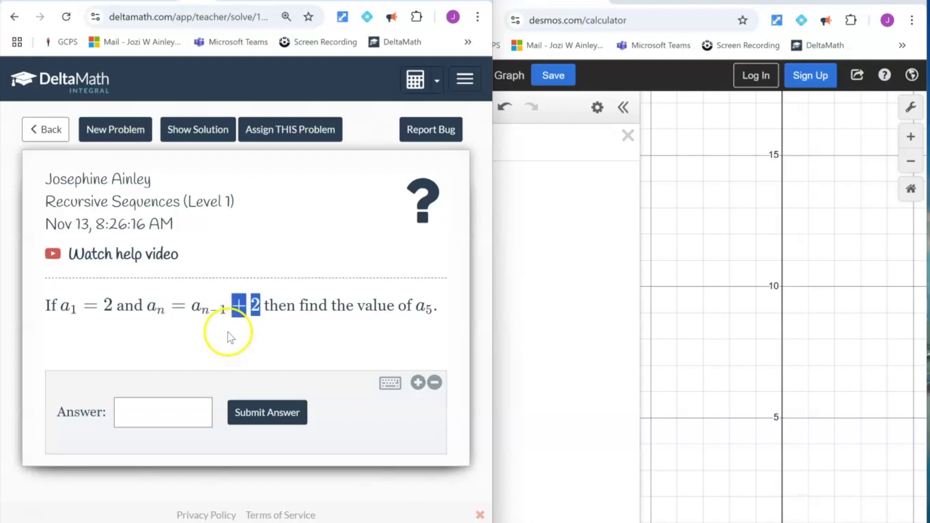
click(166, 310)
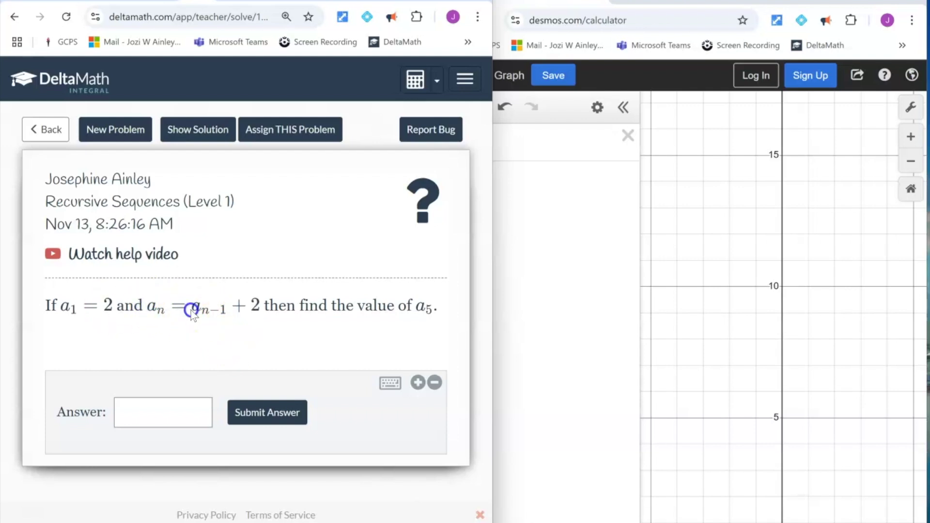
drag(192, 311, 219, 317)
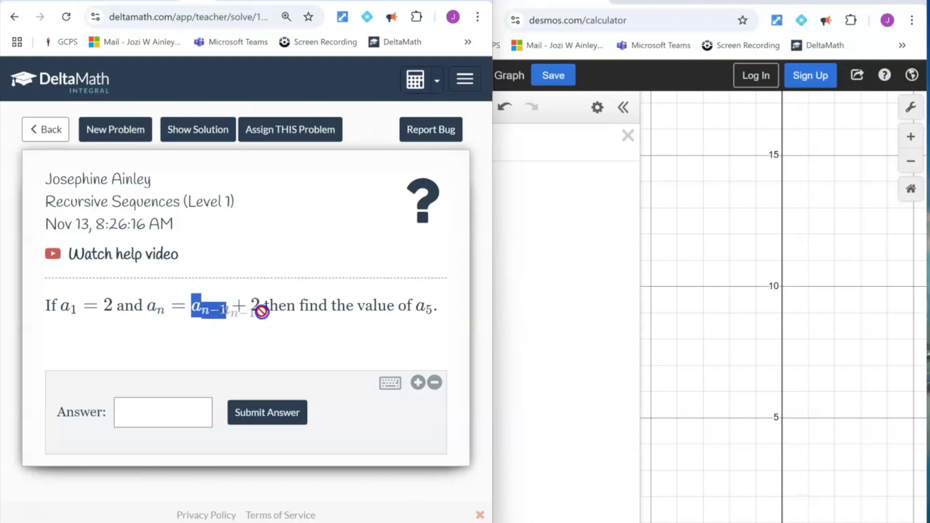
Step: Switch to the Desmos calculator and start the sequence list in the first expression with "2,"
click(527, 160)
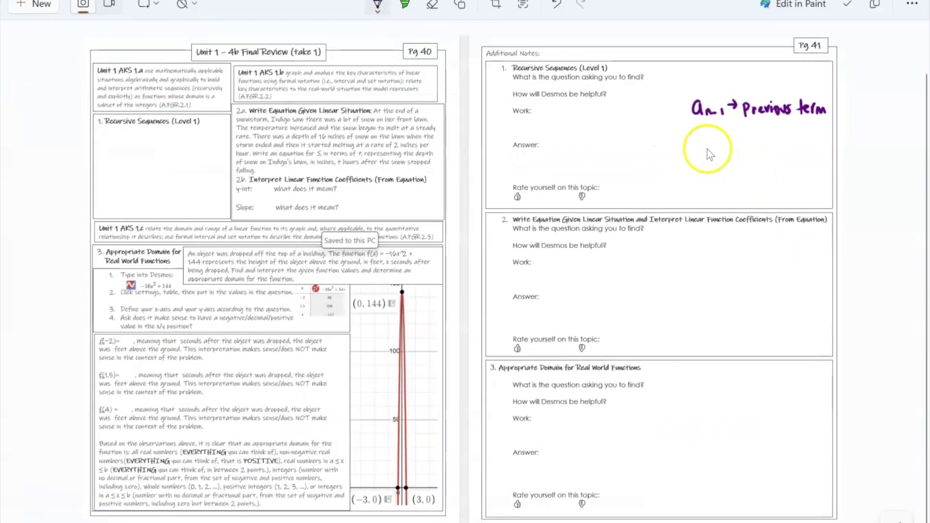
scroll(750, 246, up, 3)
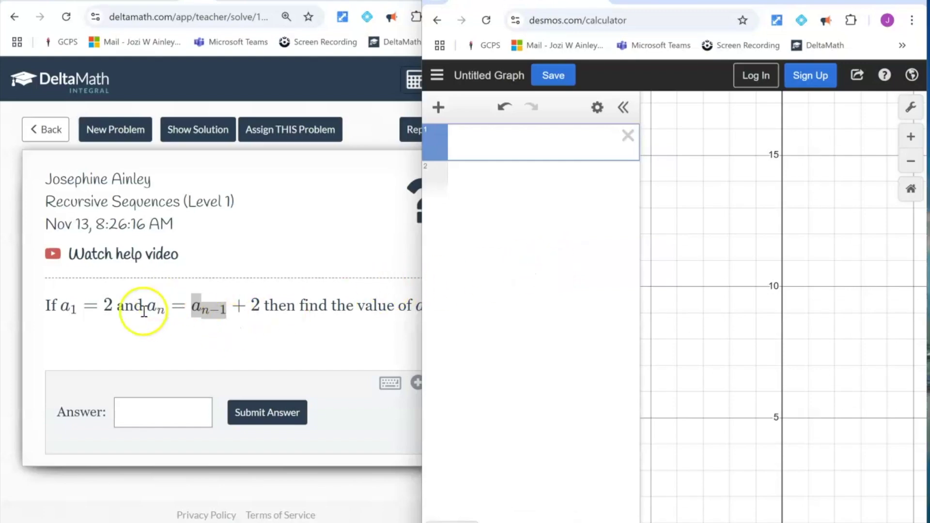
click(486, 139)
text(2,)
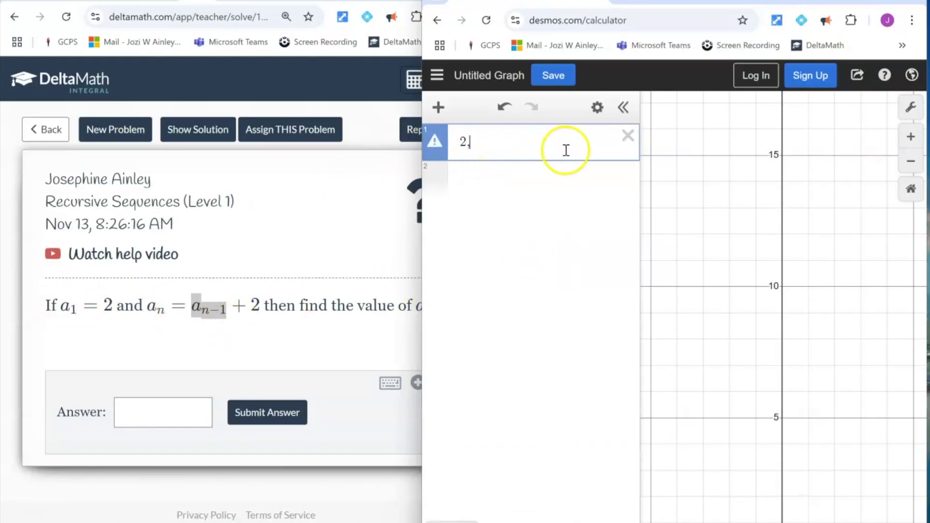
Step: Check which term the DeltaMath problem asks for against the sequence list started in Desmos
click(362, 332)
click(417, 305)
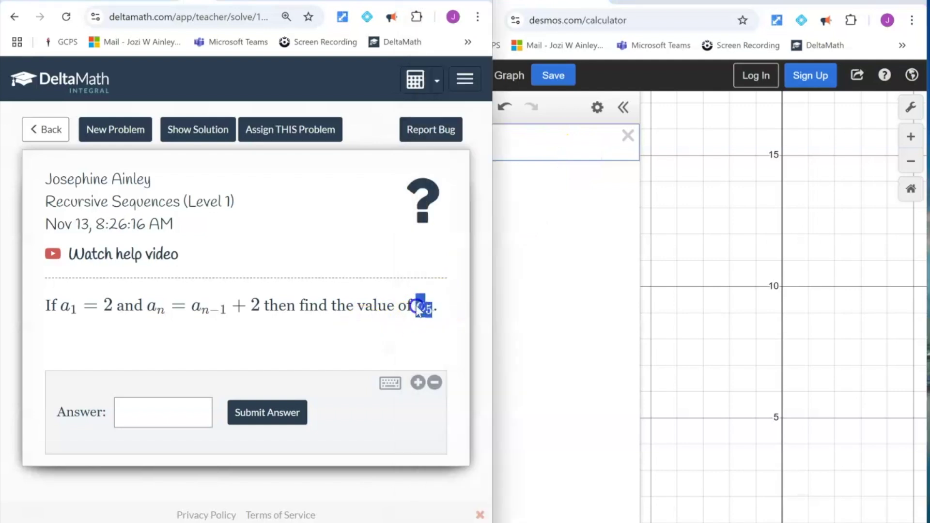
click(547, 253)
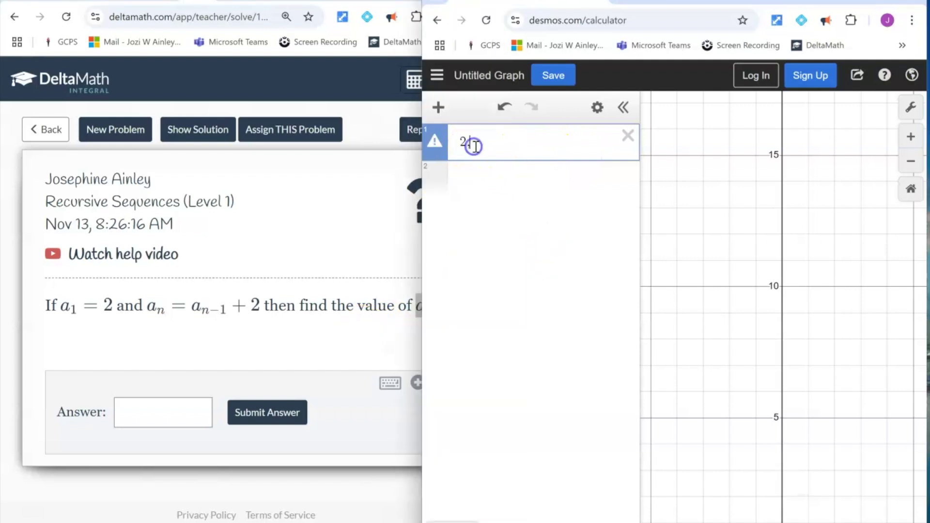
click(504, 141)
click(460, 142)
Step: Enter the recursive rule as "( ) + 2" in the second Desmos expression, with empty parentheses for the previous term
click(200, 307)
mouse_move(195, 307)
mouse_down()
mouse_move(253, 304)
mouse_move(192, 308)
mouse_up()
click(503, 186)
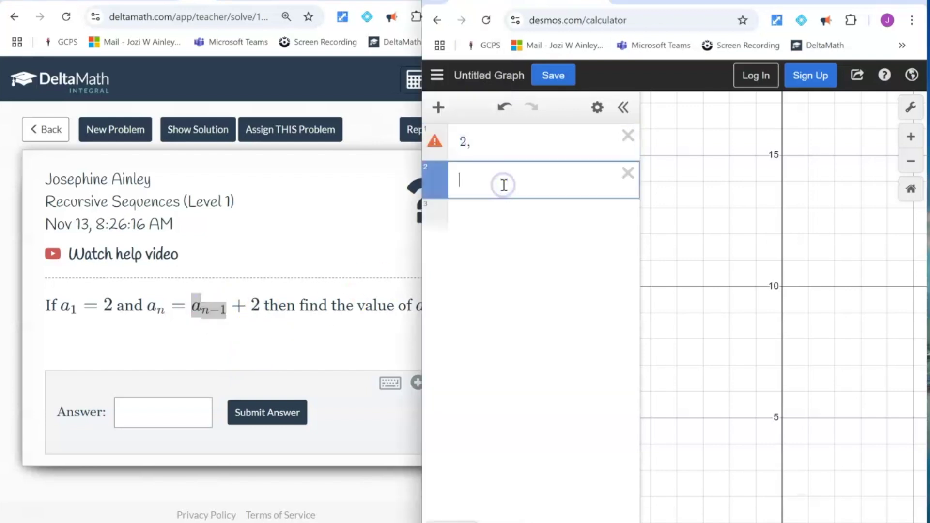
text(())
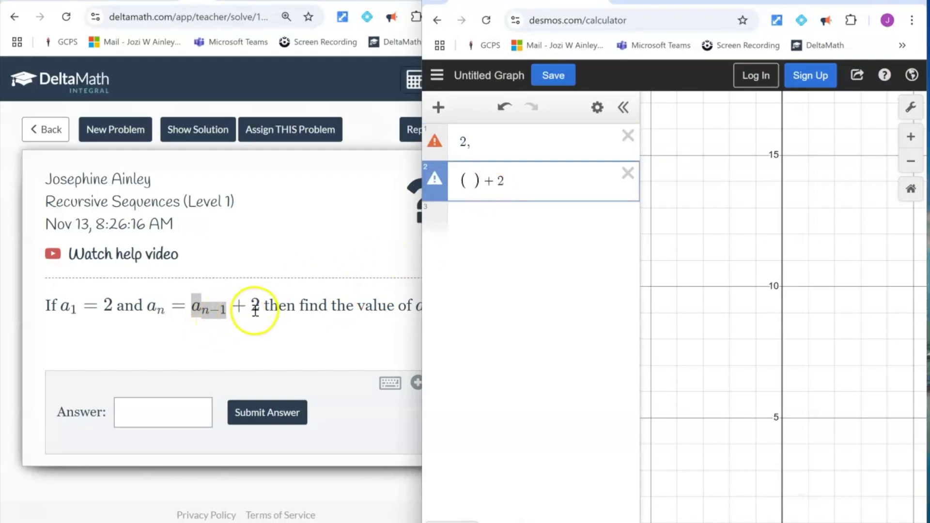
Step: Put 2 in the rule's parentheses and add 4 as the second term of the sequence list
click(464, 144)
text(,)
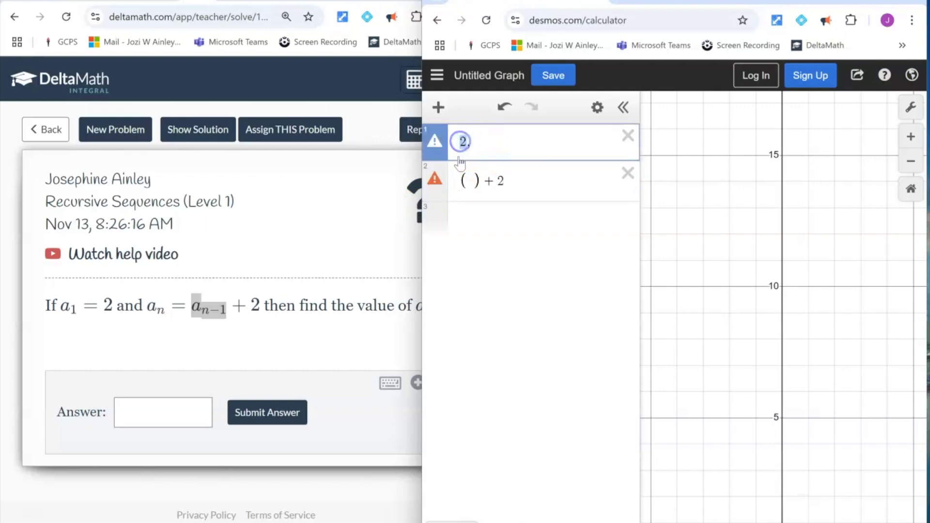
click(469, 180)
text(2)
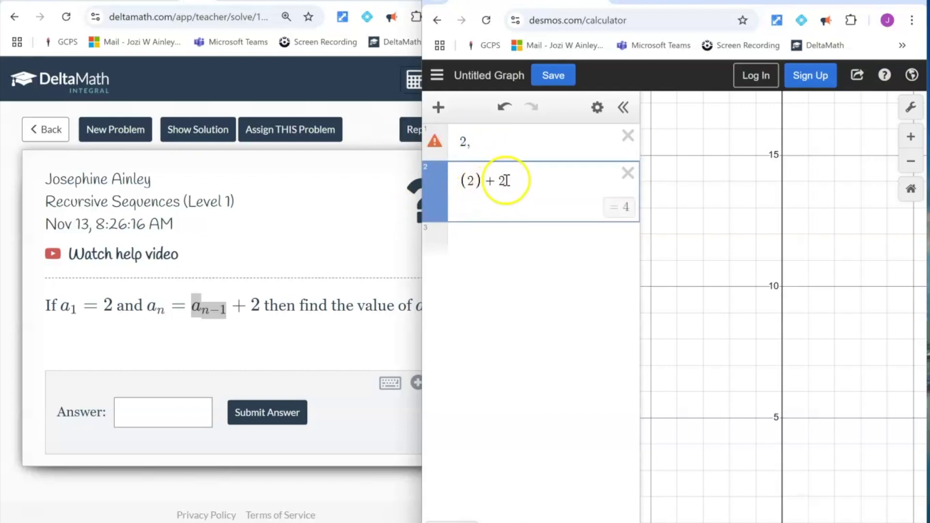
click(480, 147)
text(4)
click(476, 141)
drag(475, 142, 479, 180)
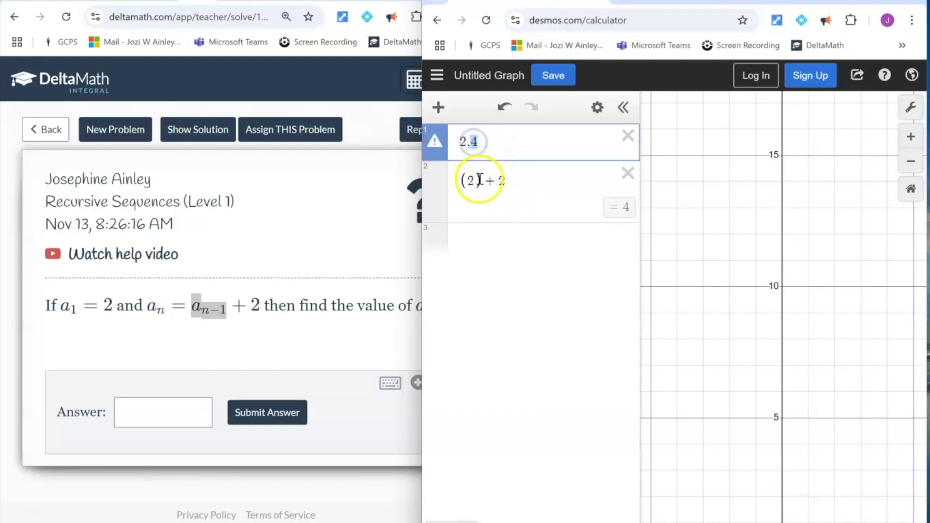
Step: Replace the value in the rule's parentheses with 4 and add 6 as the third term of the list
click(475, 181)
key(BackSpace)
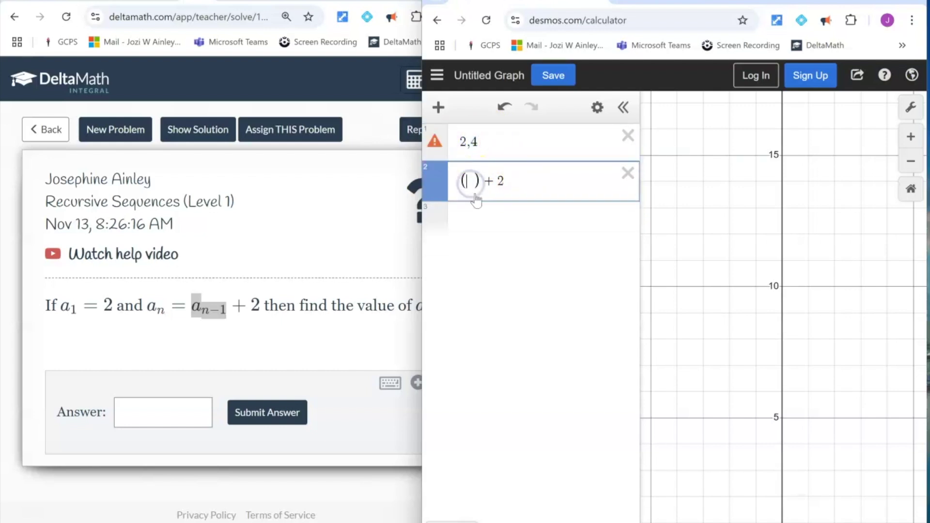
click(475, 144)
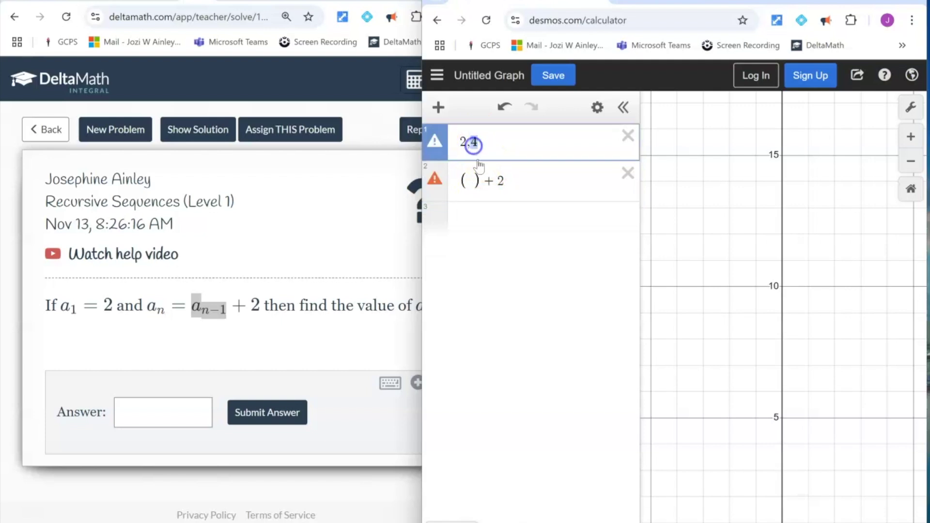
click(479, 182)
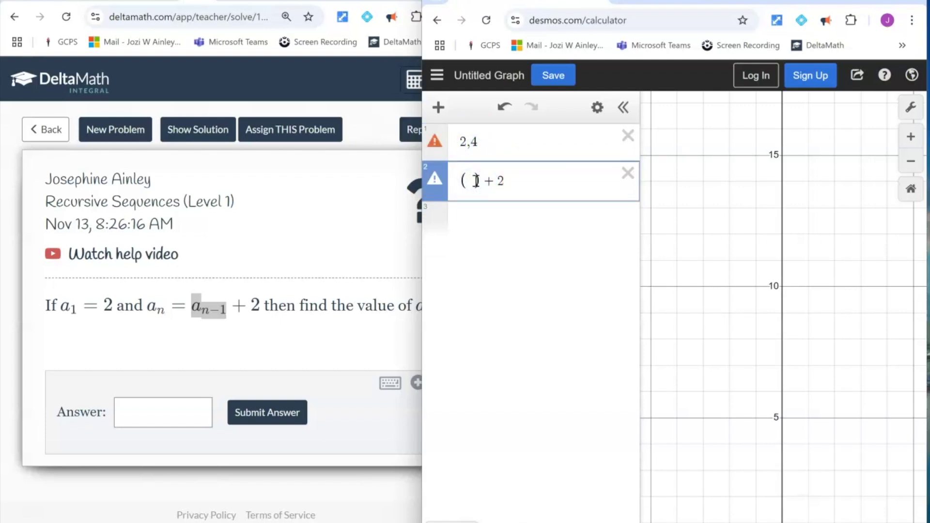
text(4)
click(490, 136)
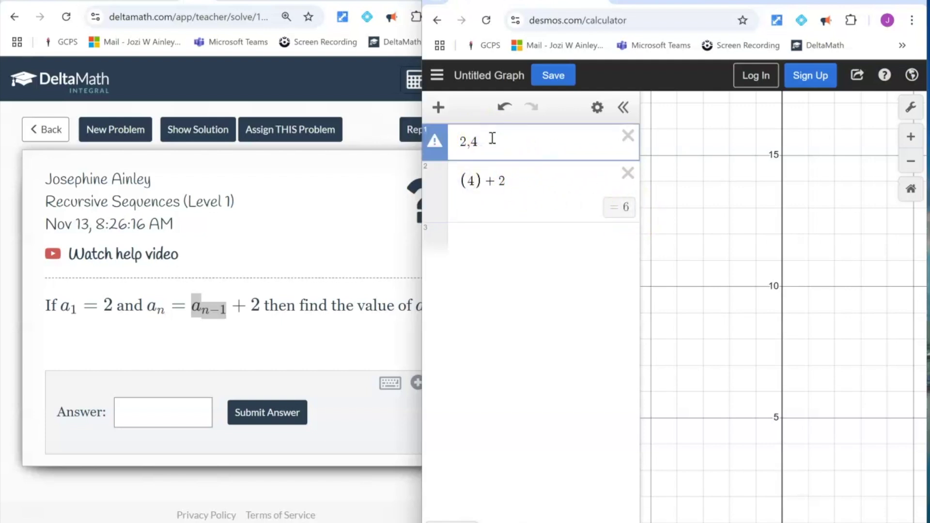
Step: Replace the value in the rule's parentheses with 6 and add 8 as the fourth term of the list
double_click(469, 179)
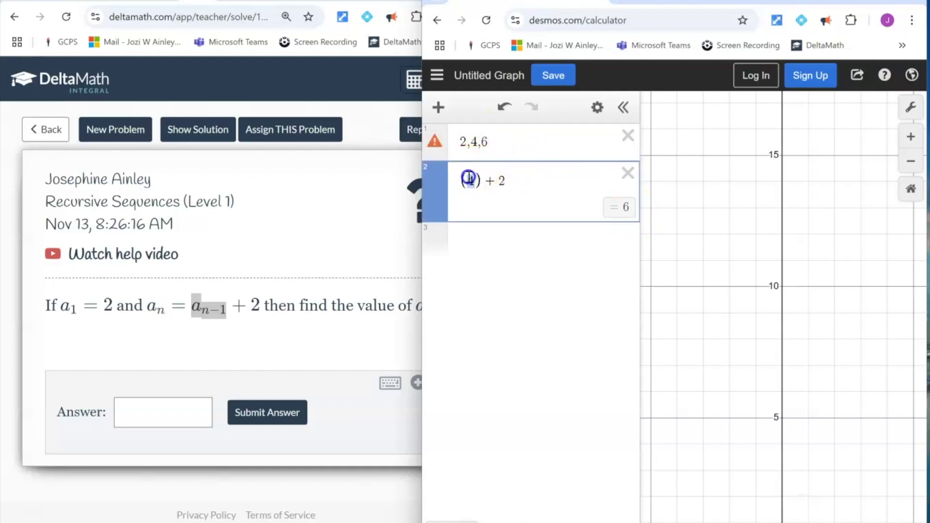
key(BackSpace)
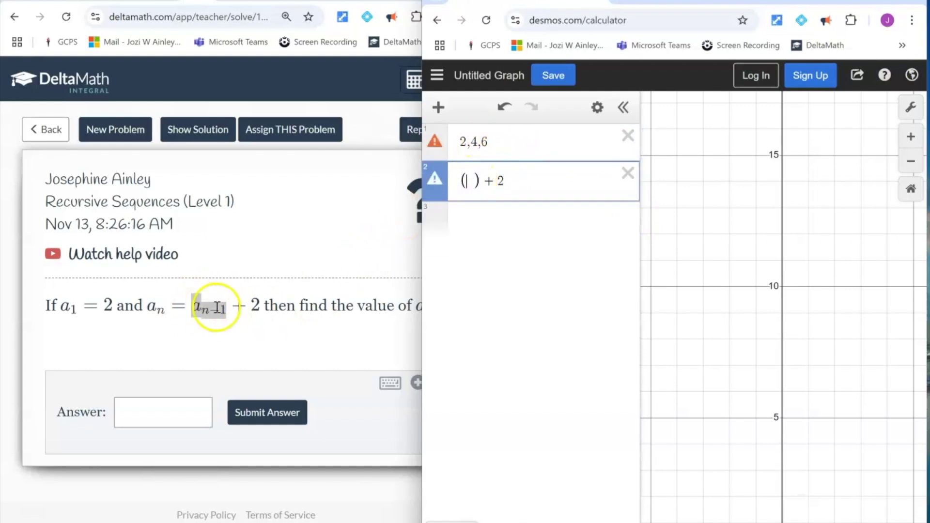
click(485, 144)
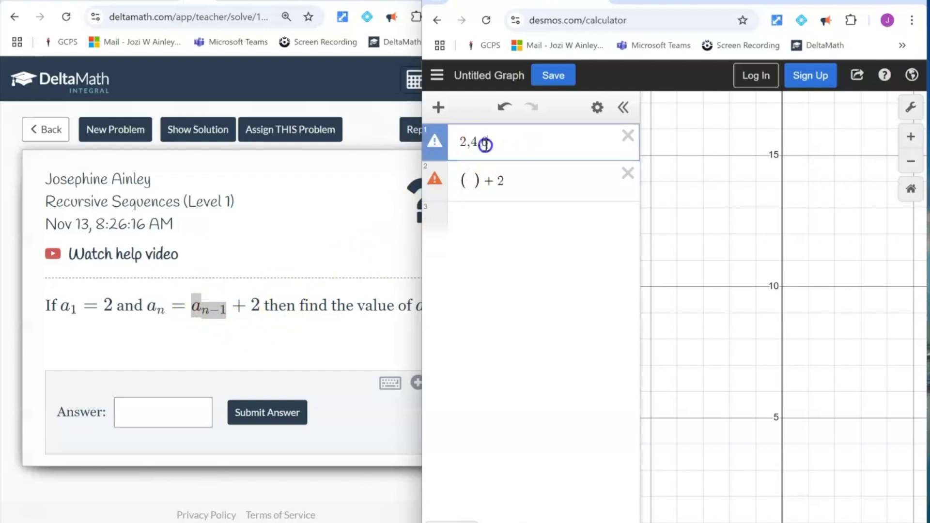
click(468, 182)
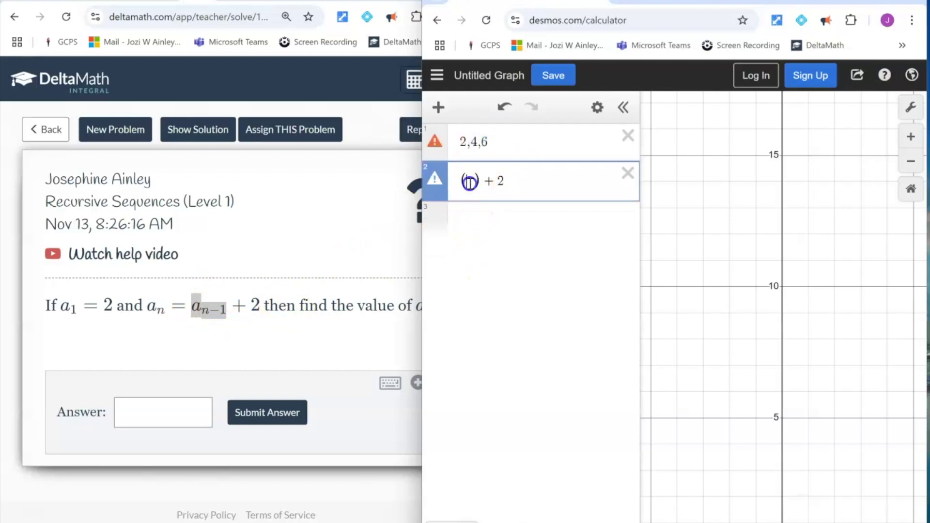
text(6)
click(509, 137)
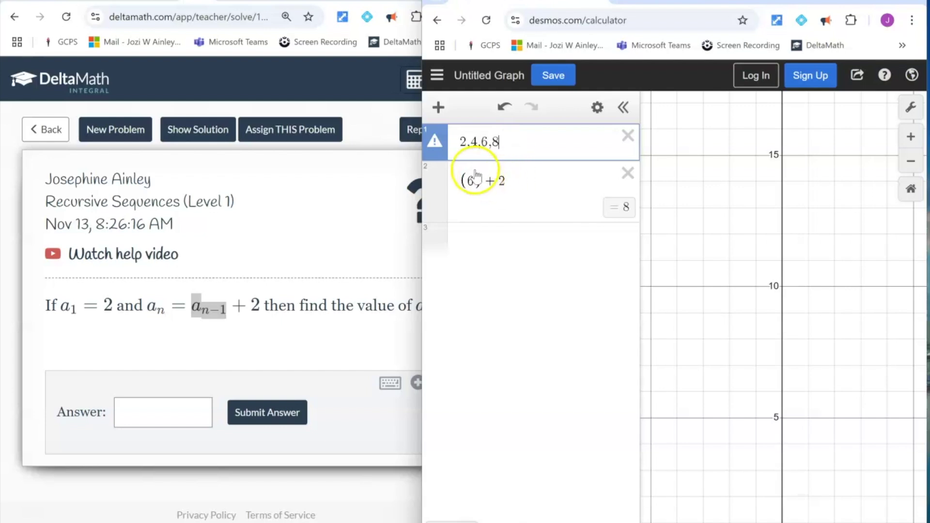
Step: Count through the listed terms in Desmos and compare them with the requested term a_5 in the DeltaMath problem
click(464, 140)
drag(460, 140, 475, 141)
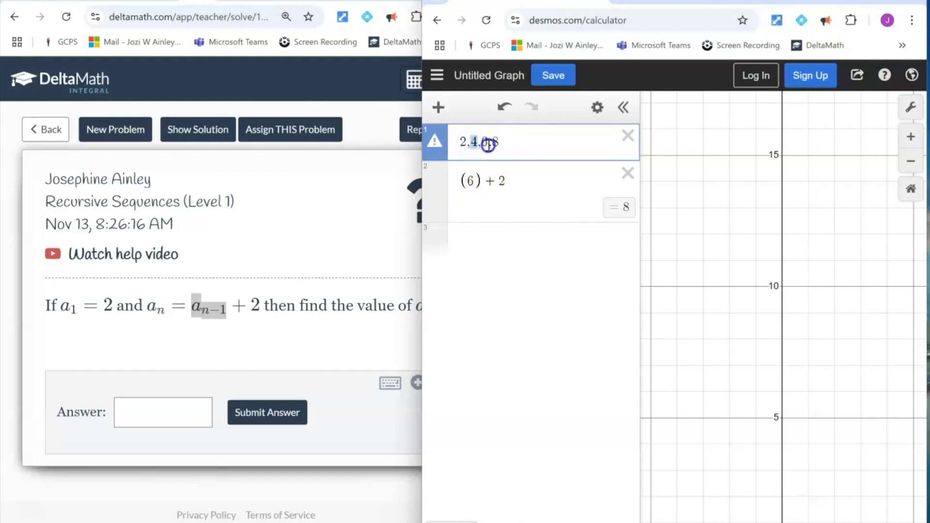
click(366, 287)
click(432, 306)
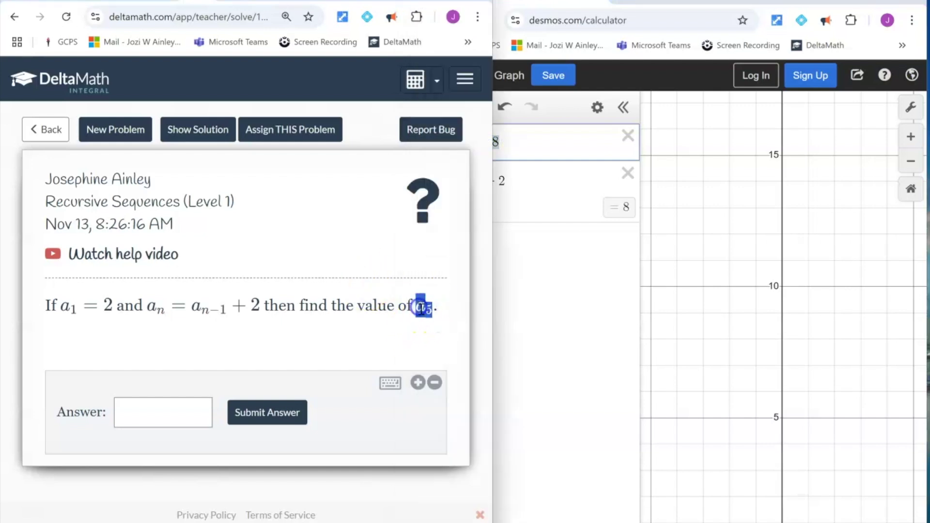
Step: Replace the value in the rule's parentheses with 8 and add 10 as the fifth term of the list
click(517, 290)
click(472, 180)
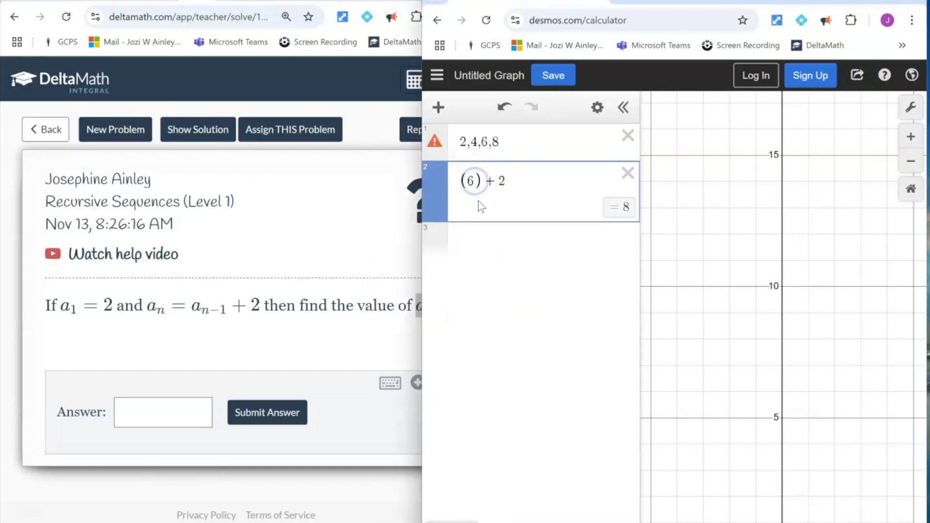
key(BackSpace)
double_click(494, 141)
key(ctrl+c)
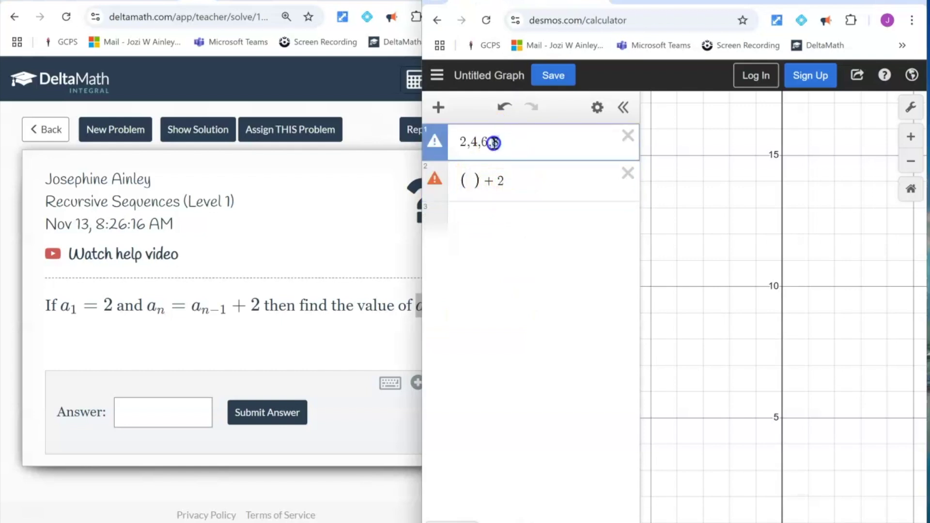
click(475, 180)
key(ctrl+v)
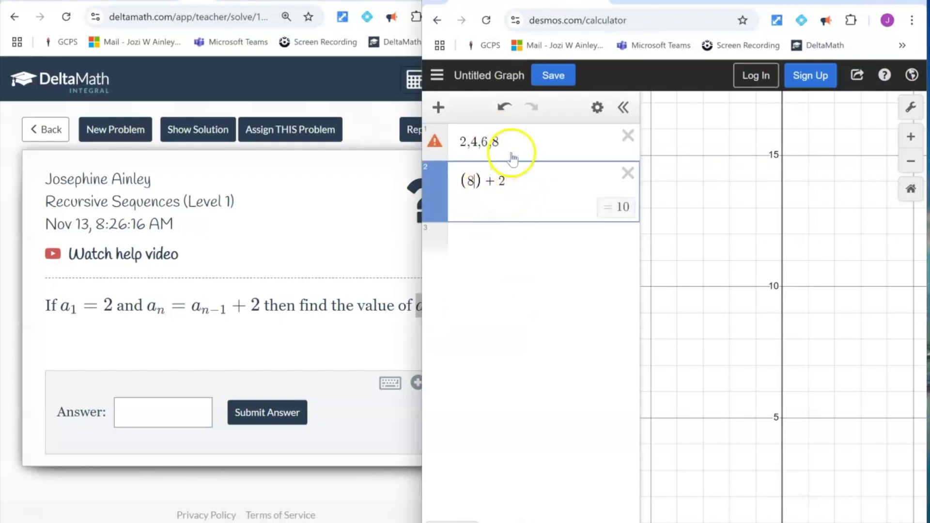
click(511, 143)
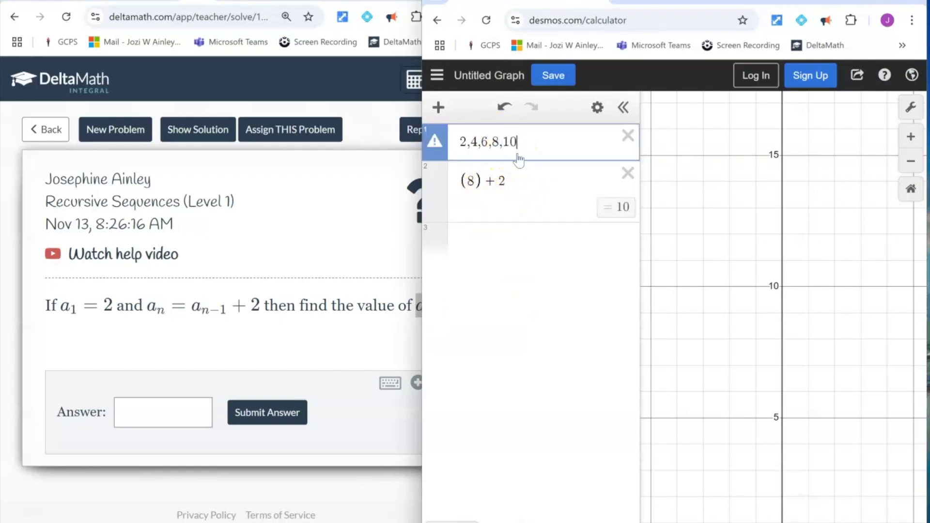
Step: Enter 10 as the answer to the DeltaMath a_5 problem and submit it, confirming the submission
click(293, 349)
click(128, 417)
text(10)
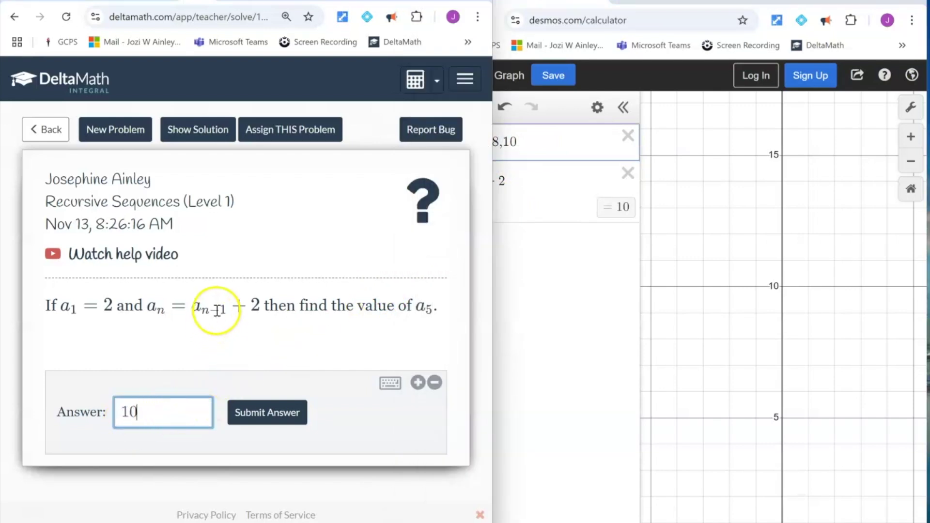
drag(224, 310, 189, 308)
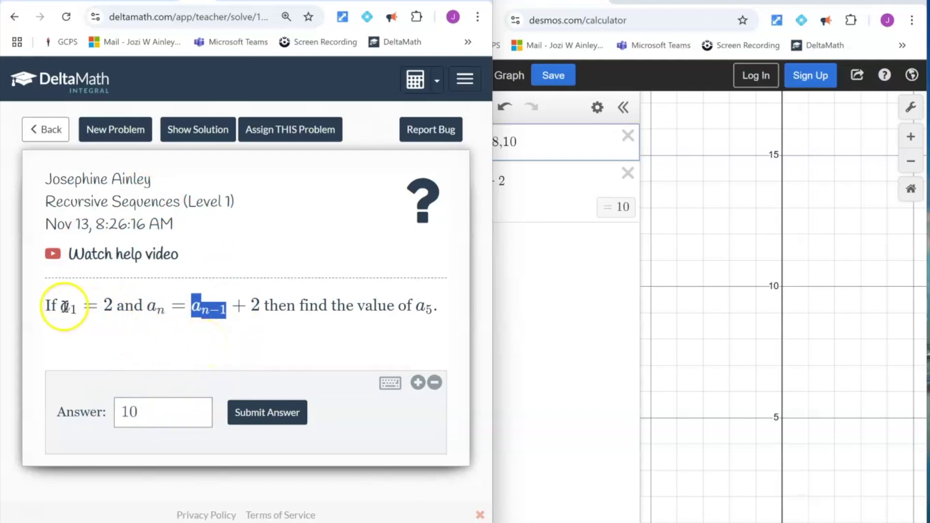
drag(61, 306, 76, 306)
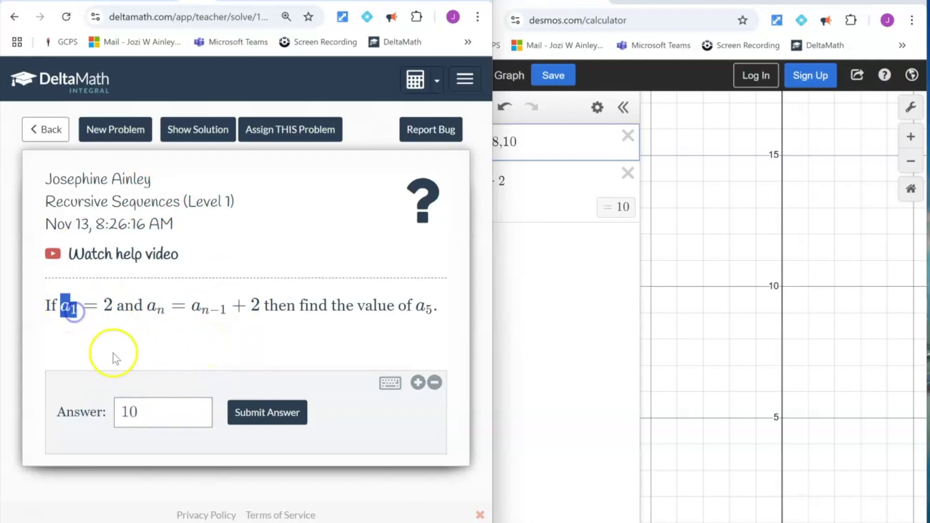
click(240, 414)
click(396, 254)
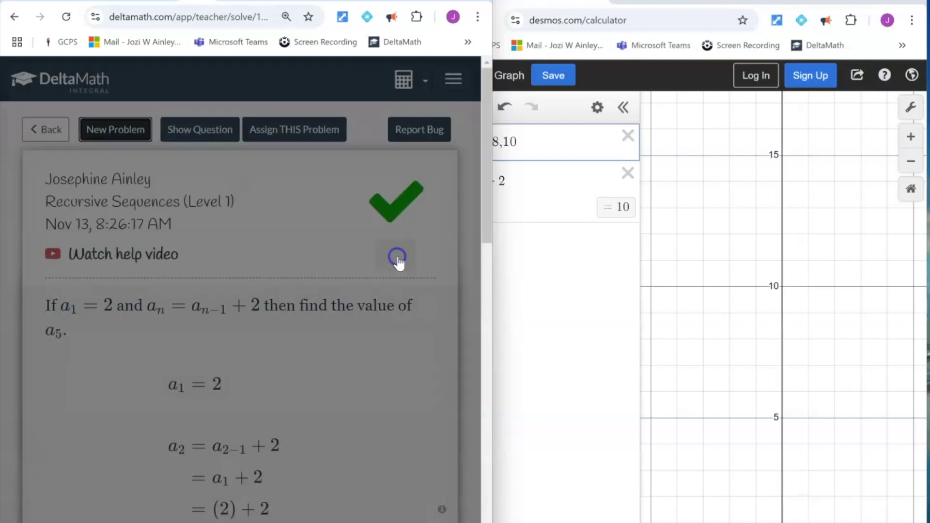
Step: Generate new DeltaMath problems until one uses a multiplication rule, and highlight the previous-term symbol a_(n−1) in its rule
click(110, 132)
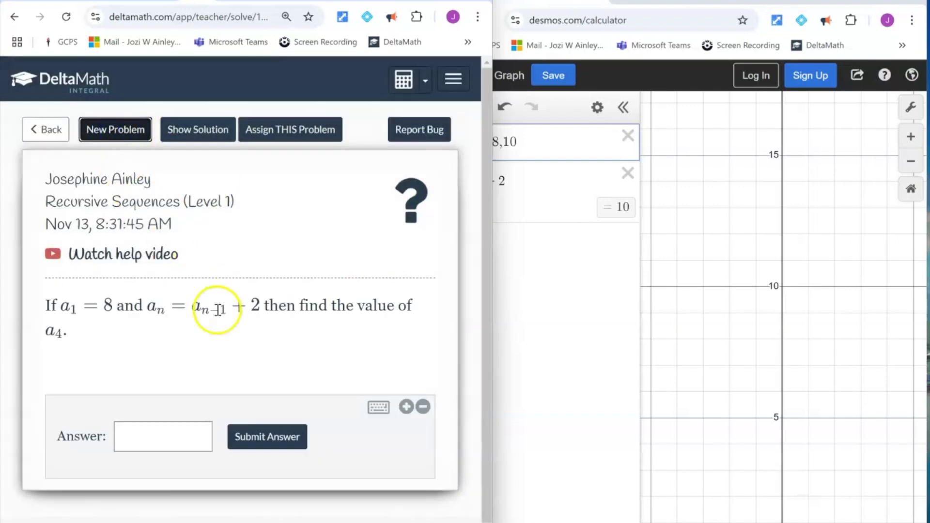
drag(227, 315, 184, 311)
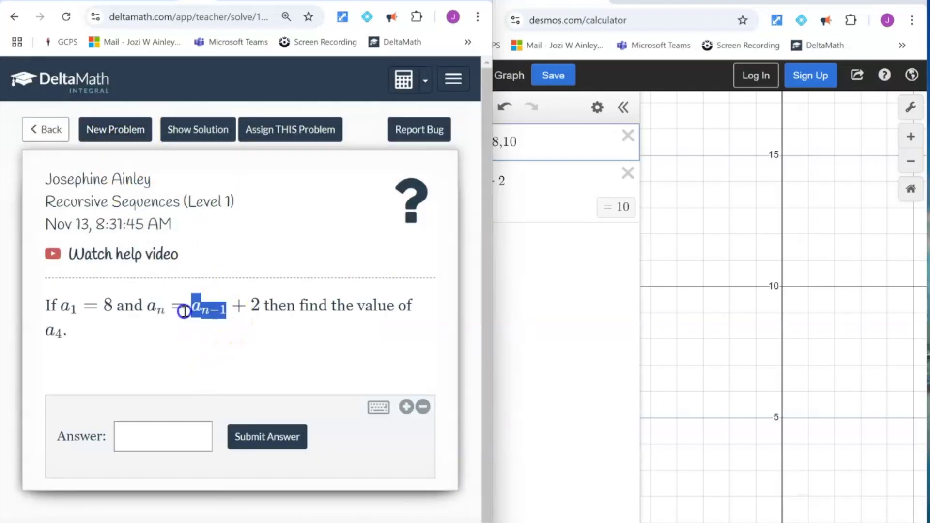
click(102, 132)
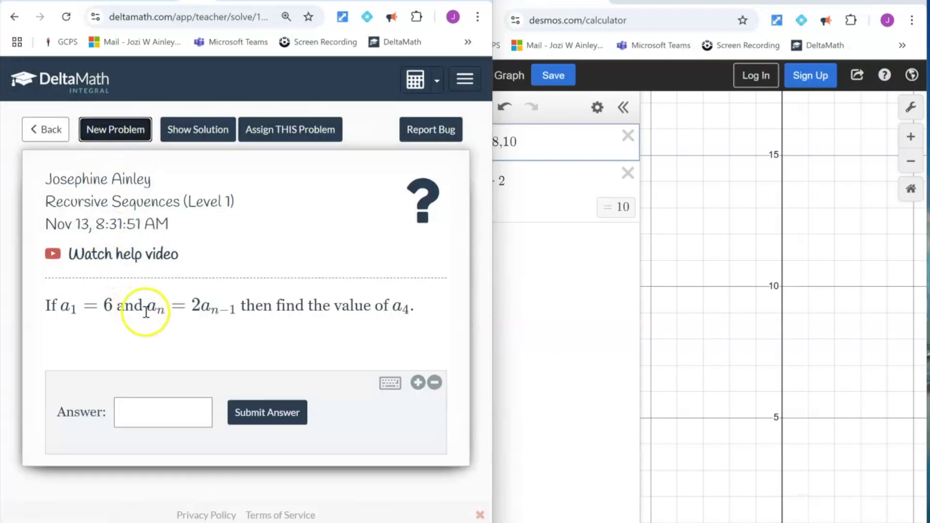
drag(235, 307, 219, 310)
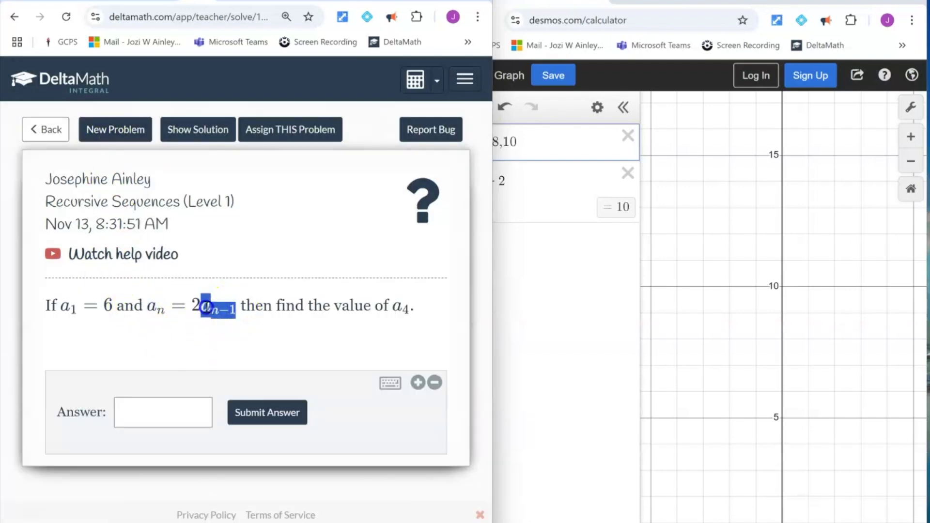
Step: Clear the old sequence list and the old rule from the two Desmos expression lines
click(558, 264)
click(627, 173)
click(628, 136)
Step: Enter the new rule as 2( ) in the second Desmos expression line, leaving the parentheses empty for the previous term
click(466, 181)
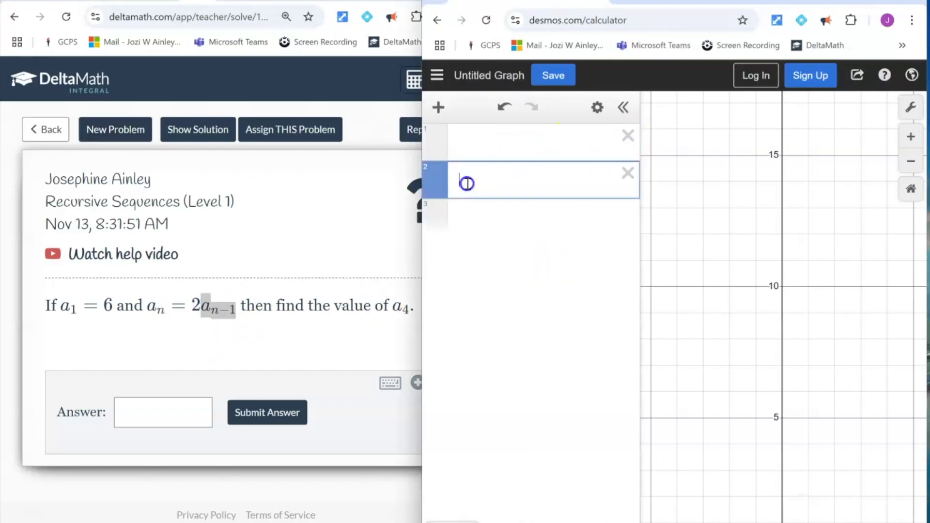
text(())
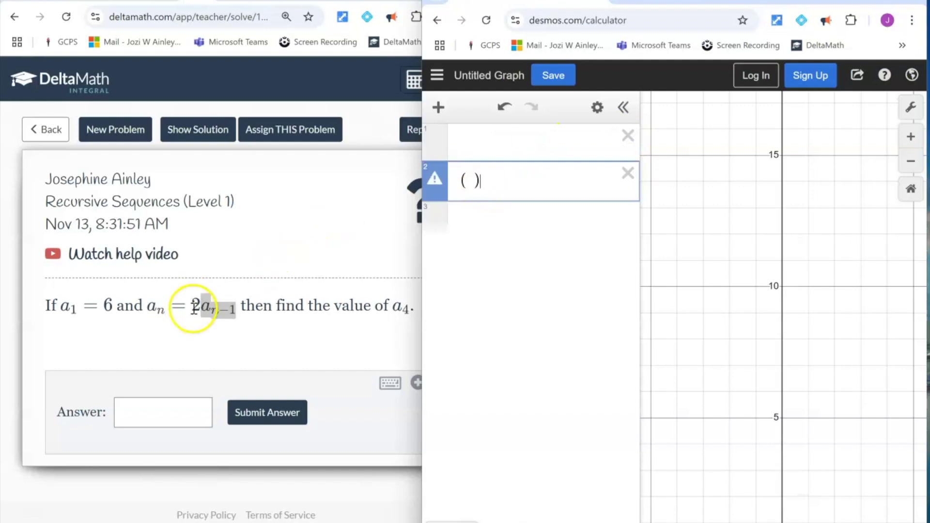
click(194, 307)
click(564, 245)
click(463, 181)
text(2)
click(466, 182)
click(480, 181)
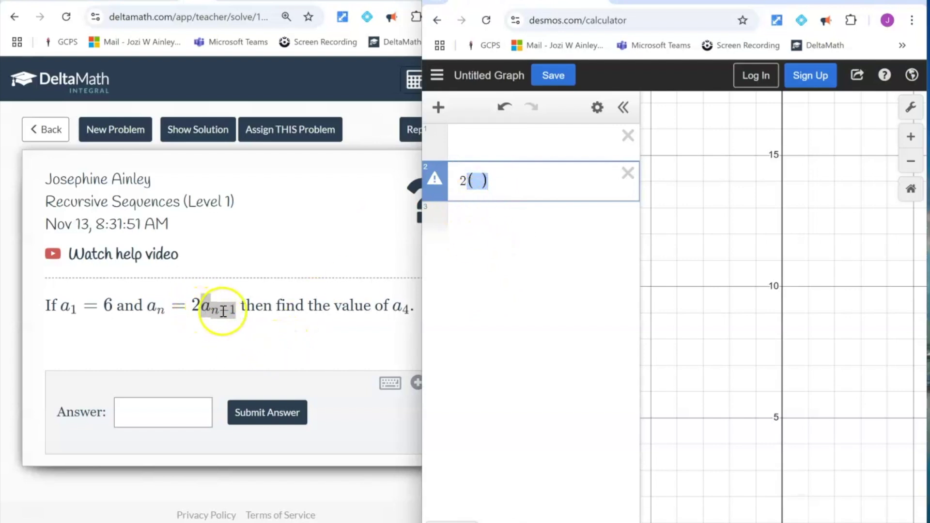
Step: Start the sequence list in the first Desmos expression line with the first term 6 followed by a comma
double_click(61, 310)
click(518, 148)
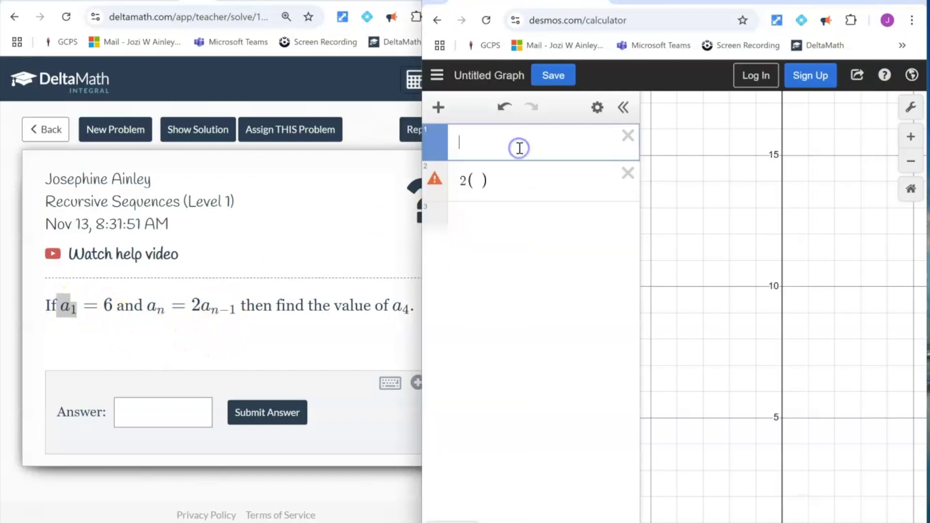
click(479, 144)
text(,)
click(460, 144)
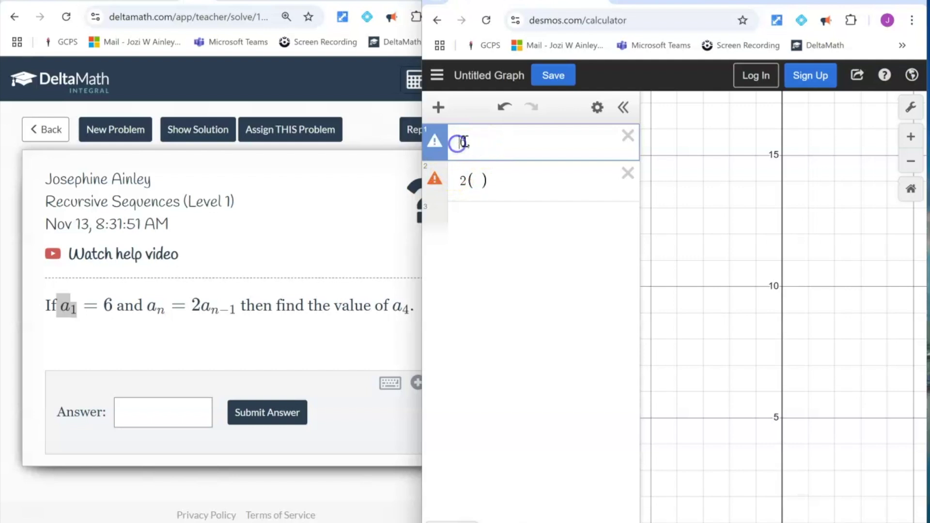
Step: Put 6 in the rule's parentheses and add 12 as the second term of the list
click(477, 183)
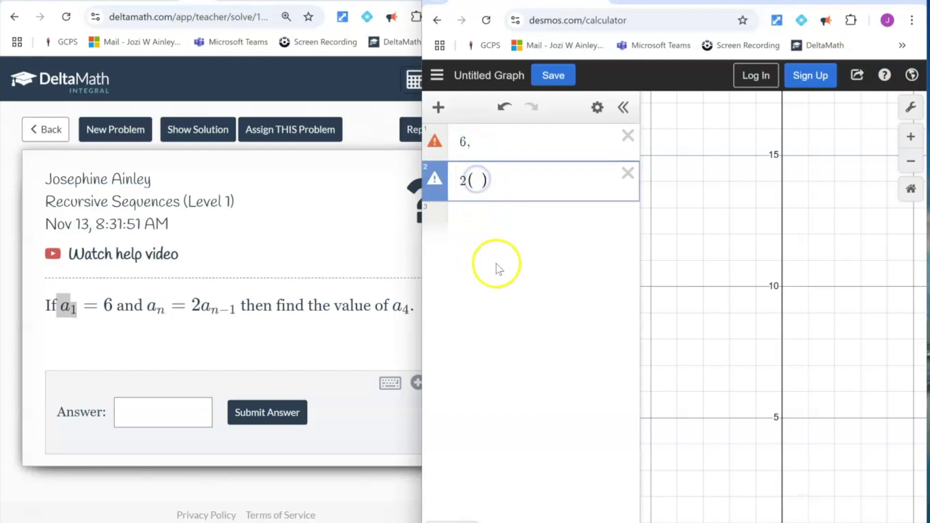
text(6)
click(483, 143)
text(12)
Step: Replace the value in the rule's parentheses with 12 and add 24 as the third term of the list
click(480, 180)
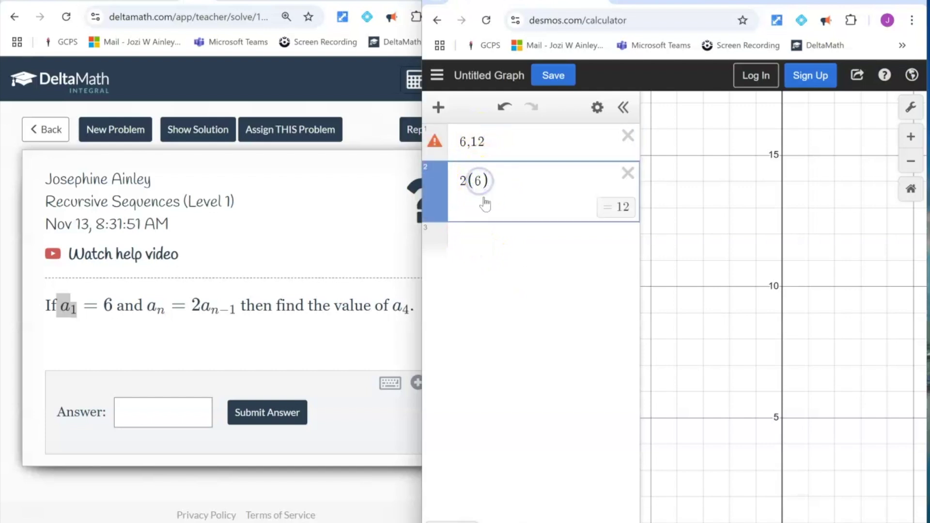
key(BackSpace)
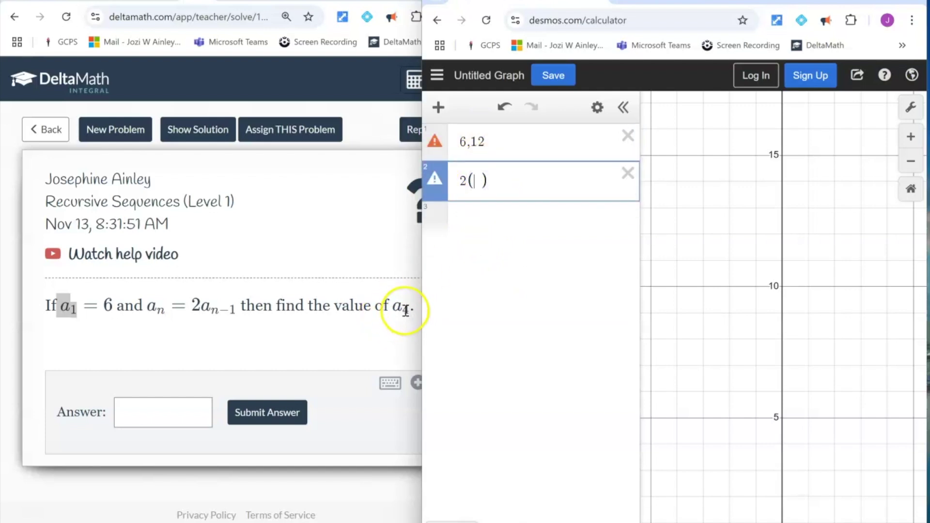
click(488, 144)
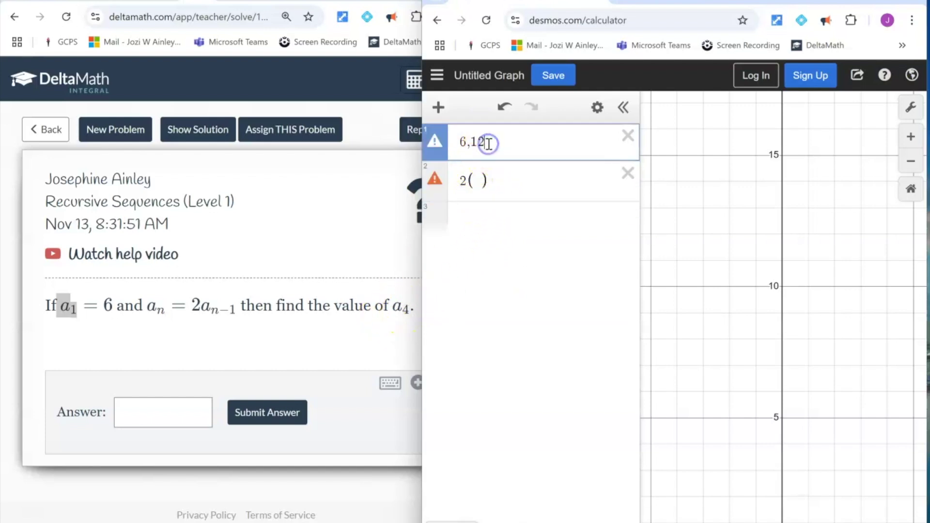
drag(473, 142, 468, 142)
key(ctrl+c)
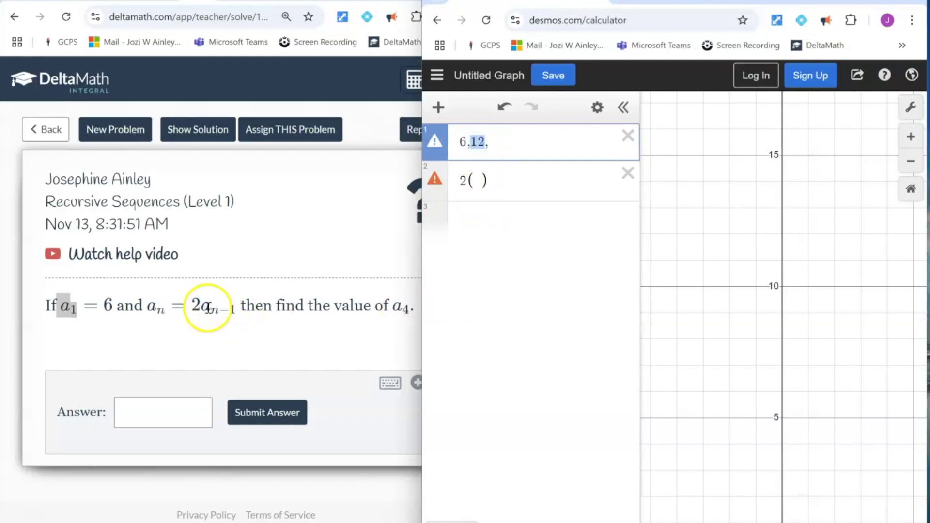
click(481, 179)
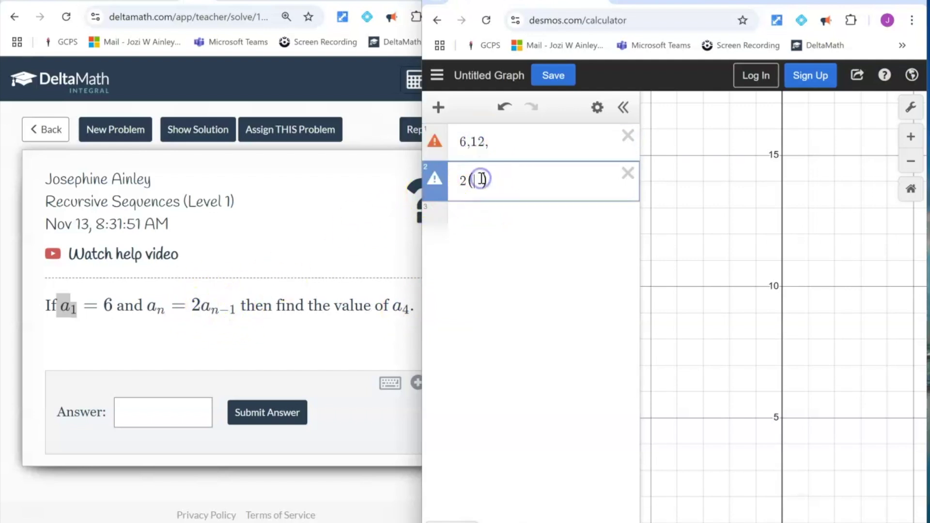
key(ctrl+v)
click(534, 139)
text(,24)
Step: Replace the value in the rule's parentheses with 24, add 48 as the fourth term, and count through the list
click(490, 182)
key(BackSpace)
key(BackSpace)
click(503, 142)
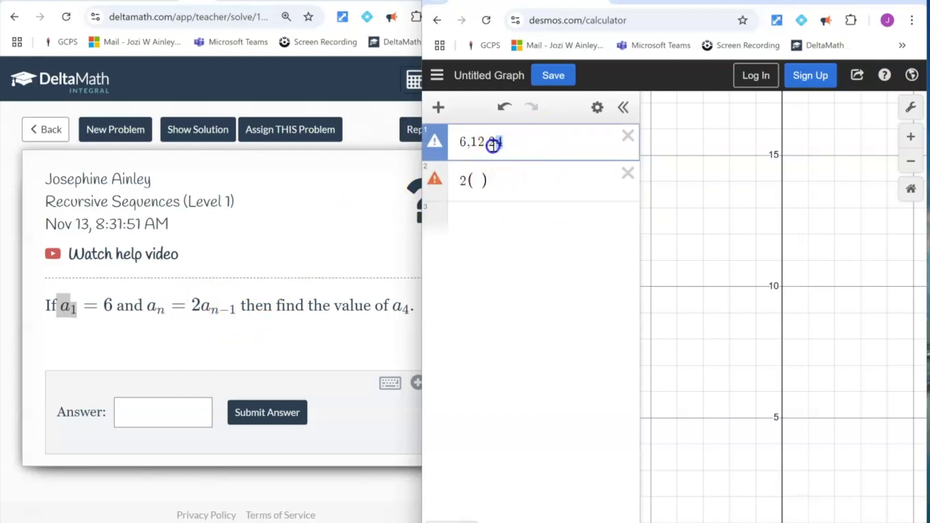
double_click(514, 144)
key(ctrl+c)
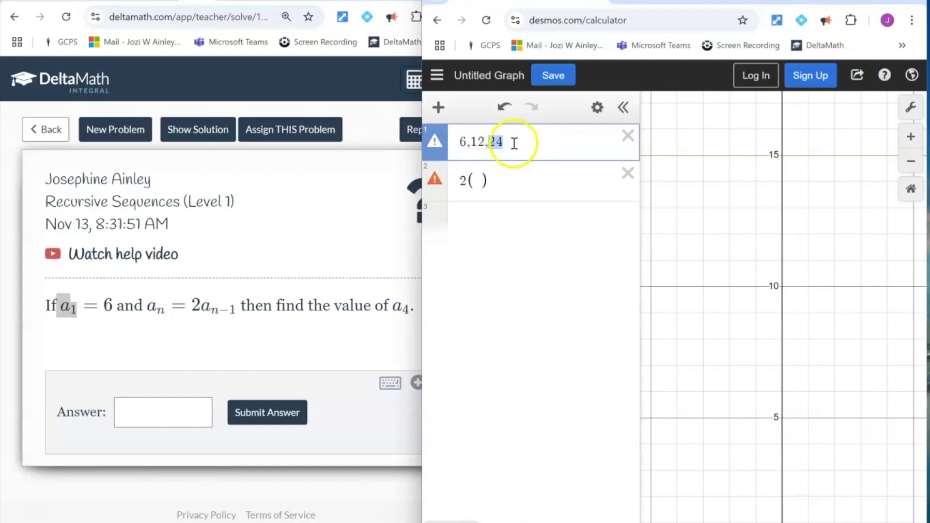
click(475, 180)
key(ctrl+v)
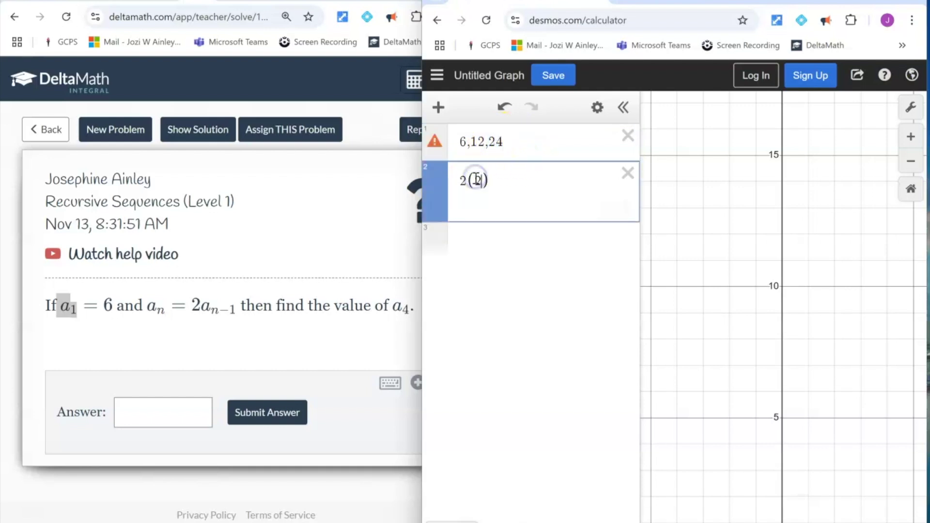
click(510, 144)
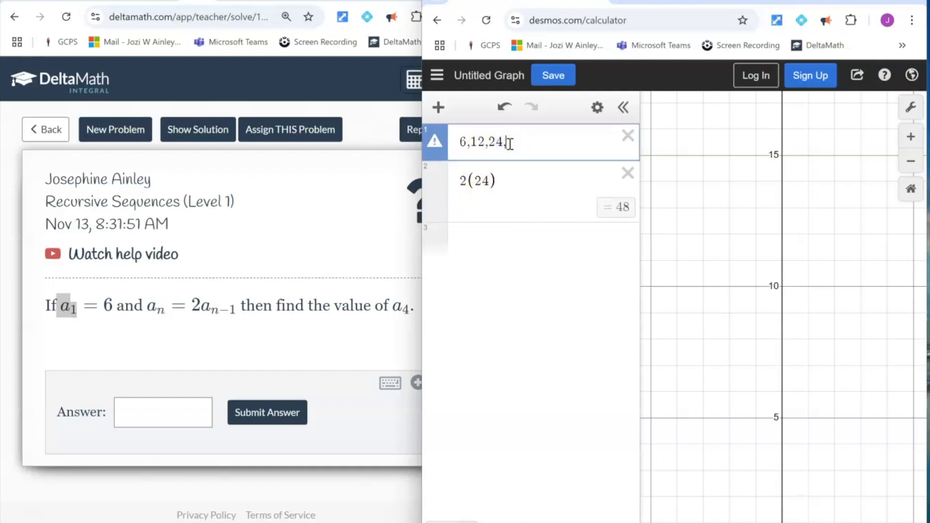
double_click(460, 145)
double_click(498, 141)
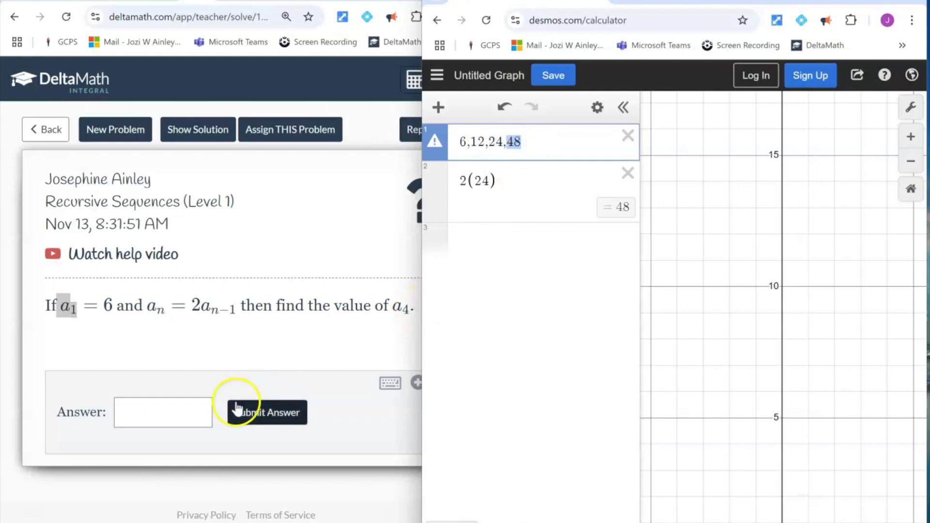
Step: Enter 48 as the answer to the DeltaMath a_4 problem and submit it, confirming the submission
click(190, 414)
click(276, 400)
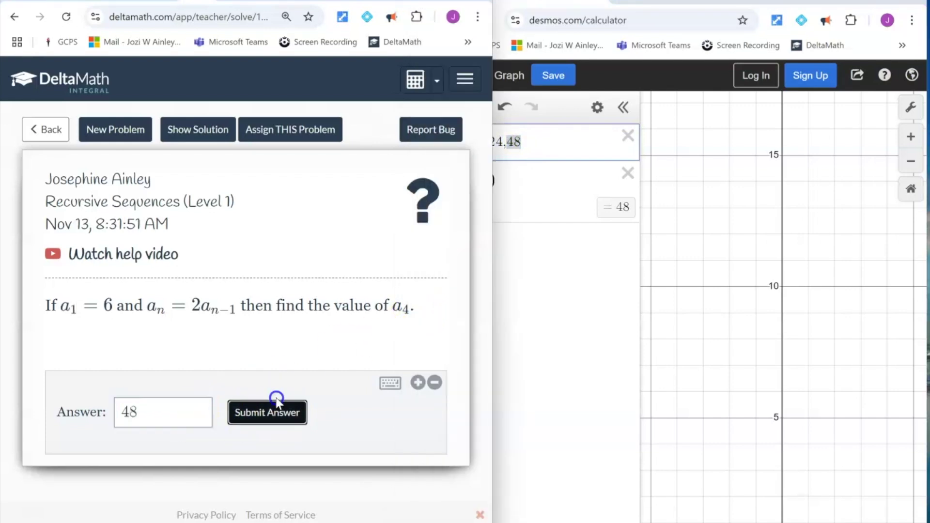
click(274, 420)
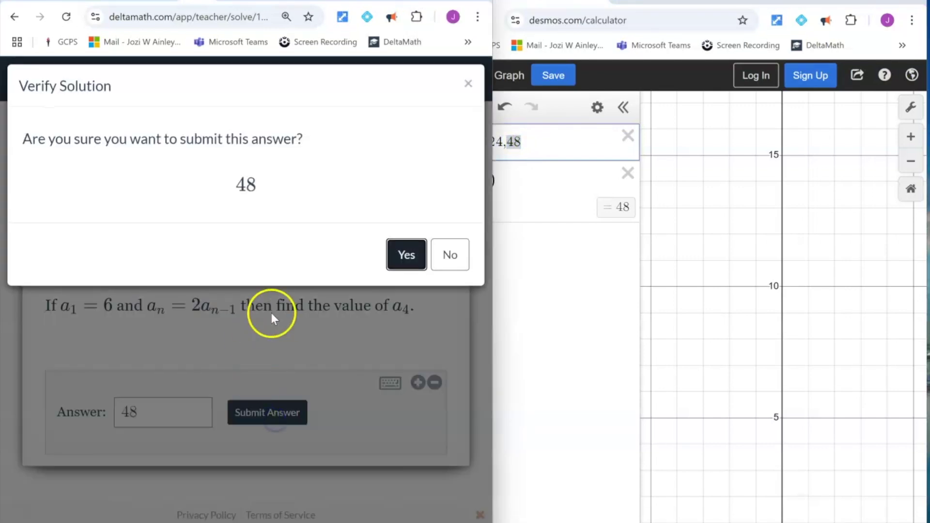
click(403, 253)
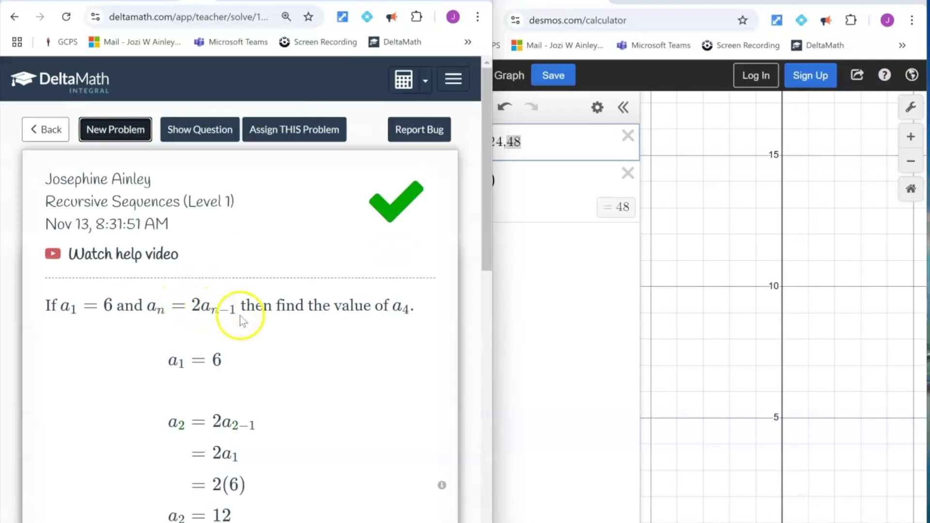
Step: Reopen the Recursive Sequences (Level 1) skill from the assignment, generate another problem, and highlight a_(n−1) in its rule
click(51, 129)
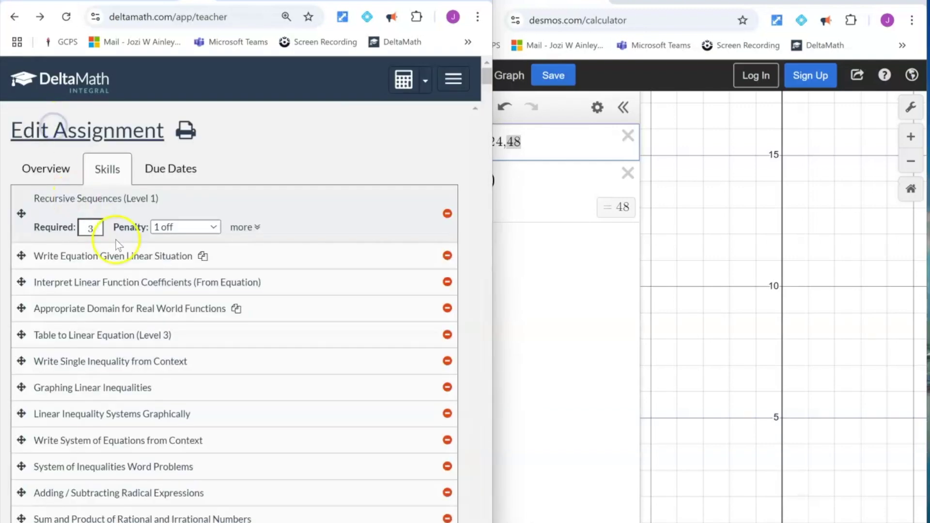
click(107, 200)
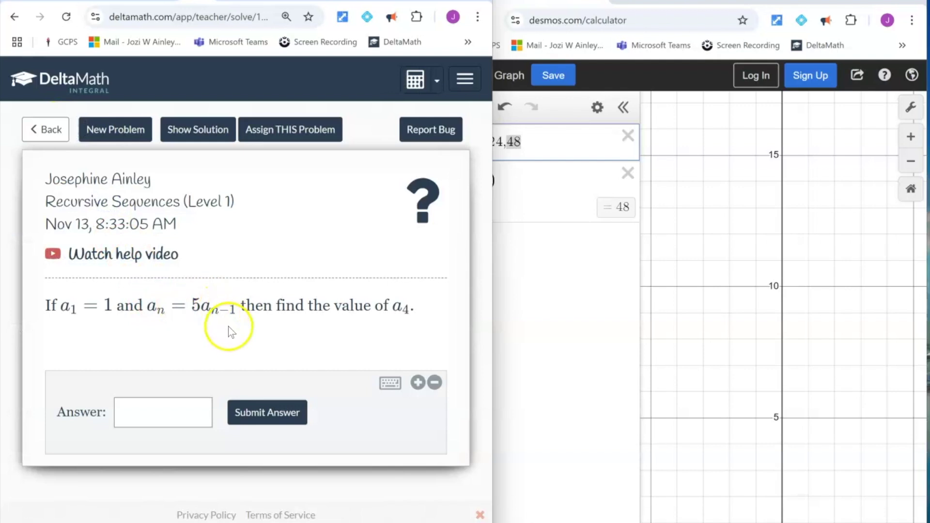
click(125, 132)
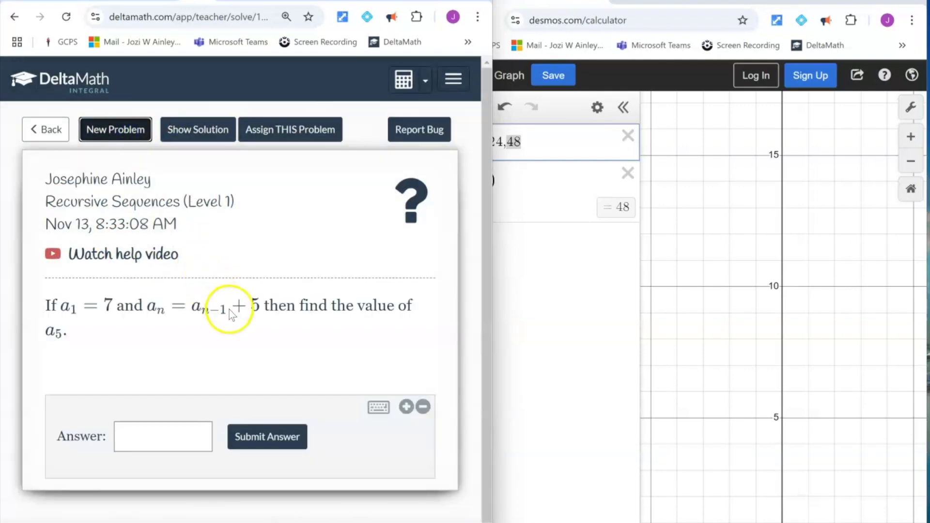
click(216, 311)
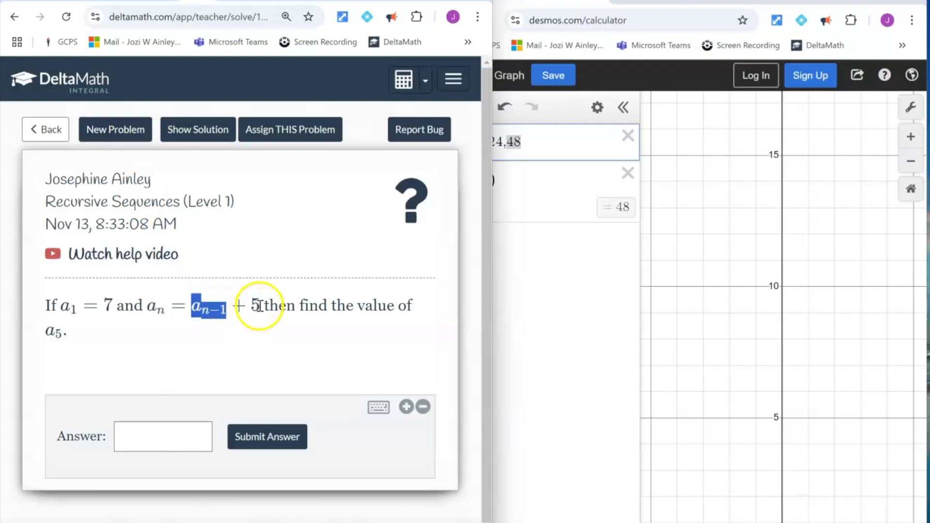
Step: Highlight the + 5 in the current problem's rule and point out its first term, 7
drag(255, 305, 239, 307)
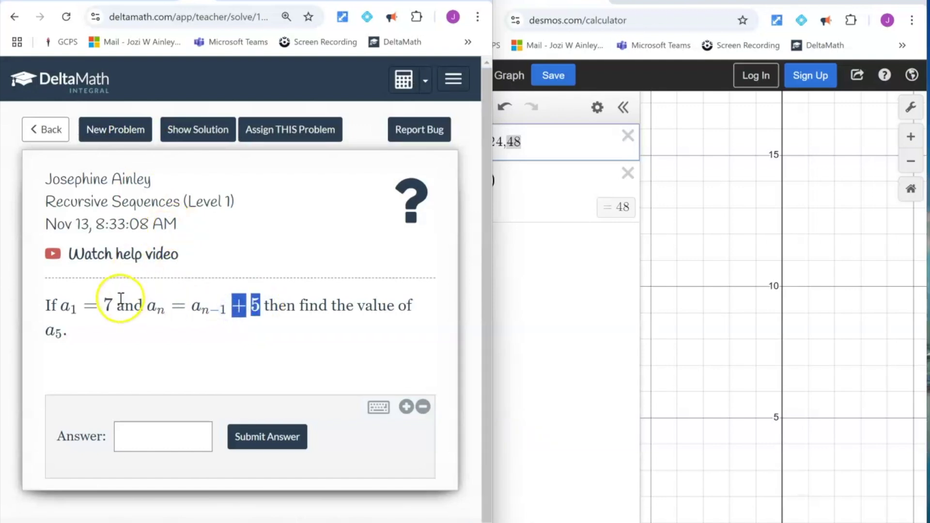
drag(120, 307, 108, 305)
double_click(253, 306)
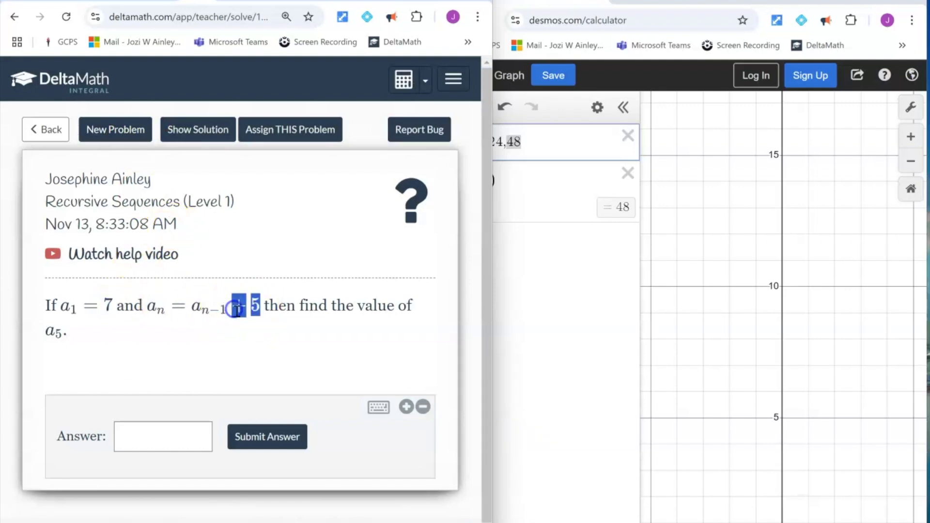
Step: Generate another problem and highlight a_(n−1) and the − 4 in its rule
click(145, 147)
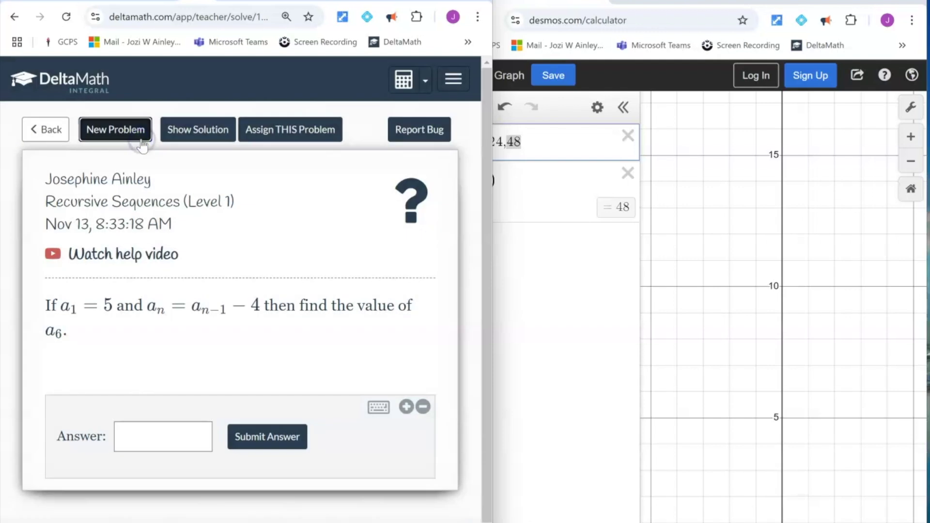
drag(219, 308, 208, 309)
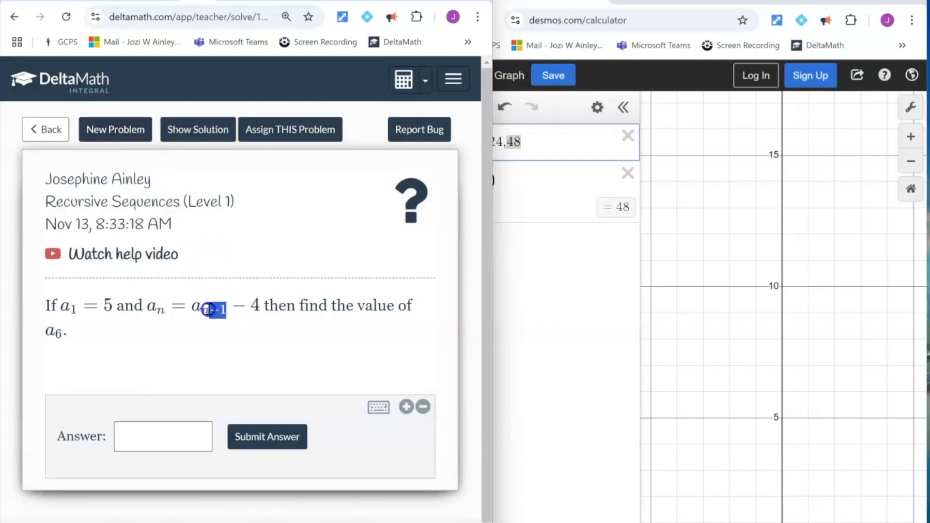
double_click(254, 306)
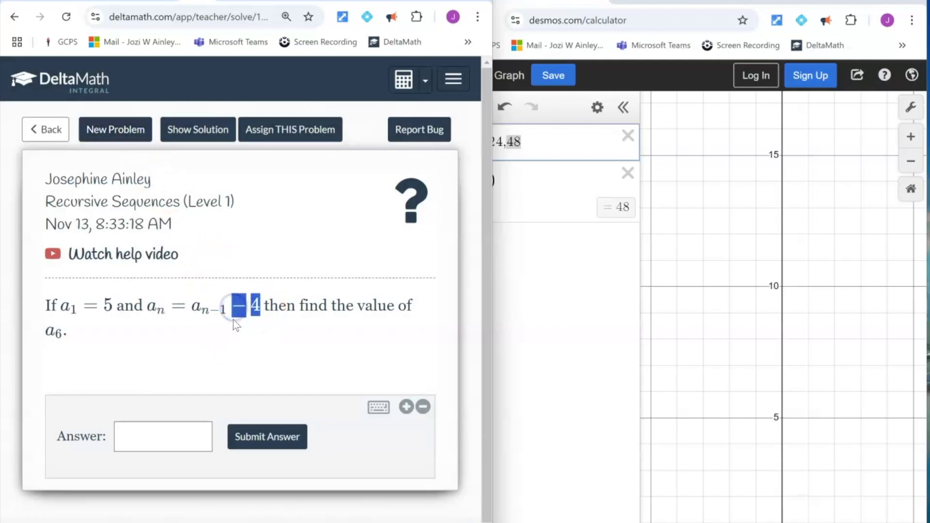
Step: Generate another problem and highlight a_(n−1) and the + 1 in its rule
click(127, 135)
click(238, 306)
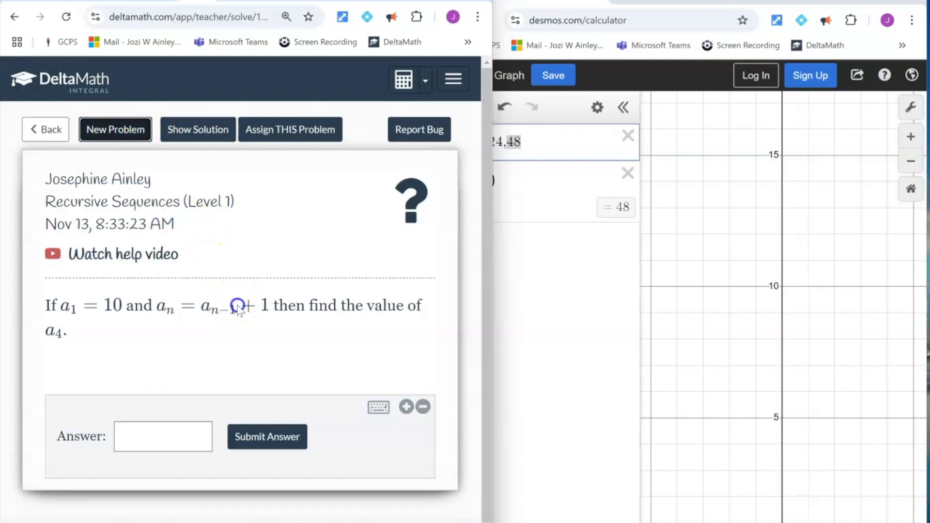
drag(238, 310, 203, 308)
drag(266, 306, 246, 306)
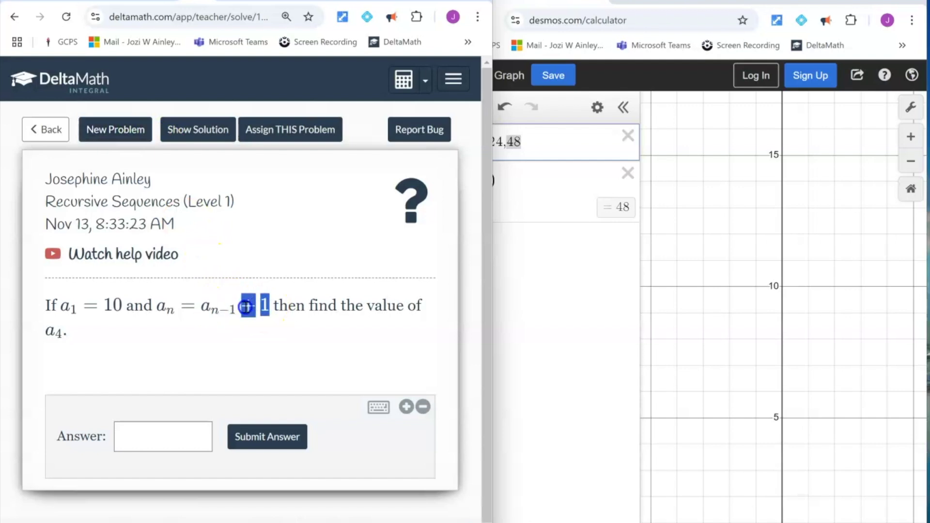
Step: Generate new problems until the rule multiplies the previous term, and highlight a_(n−1) in −4a_(n−1)
click(115, 129)
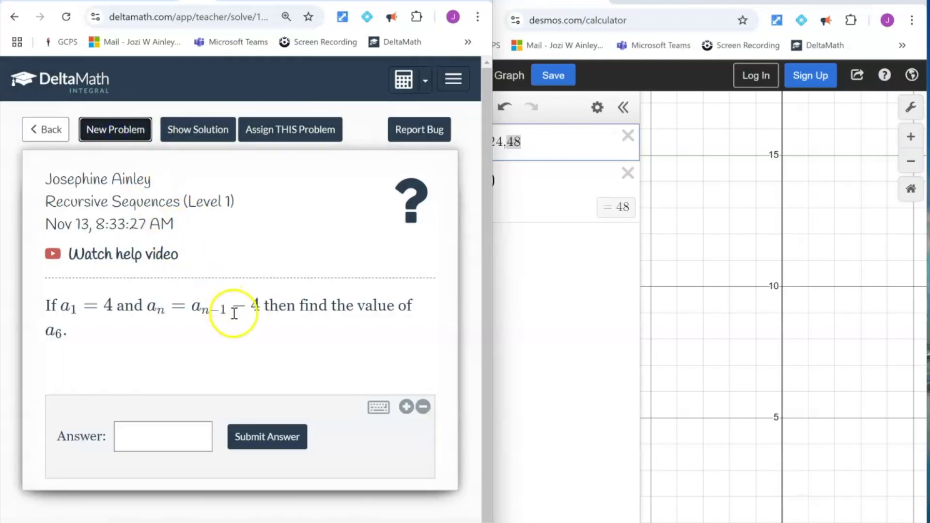
click(121, 130)
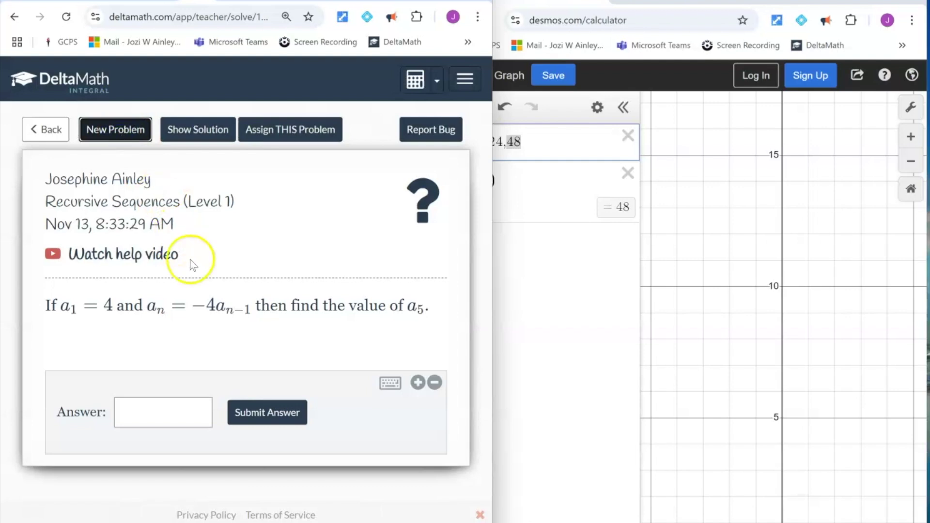
drag(253, 312, 218, 310)
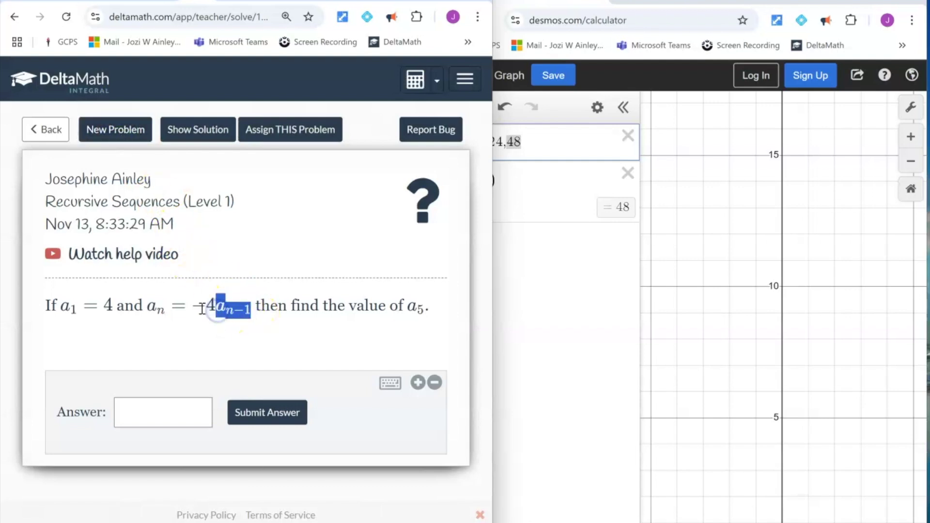
click(236, 341)
Step: Switch to Desmos and clear both the list of terms and the old rule expression
click(579, 304)
click(628, 135)
click(629, 134)
click(494, 198)
click(490, 179)
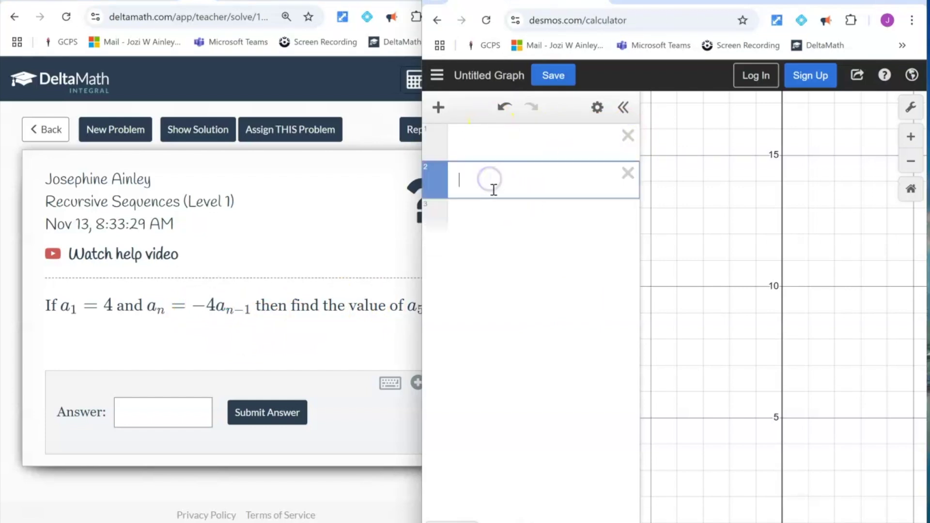
Step: Highlight a_(n−1) in the DeltaMath rule and enter −4( ) as the rule on the second Desmos line
click(244, 312)
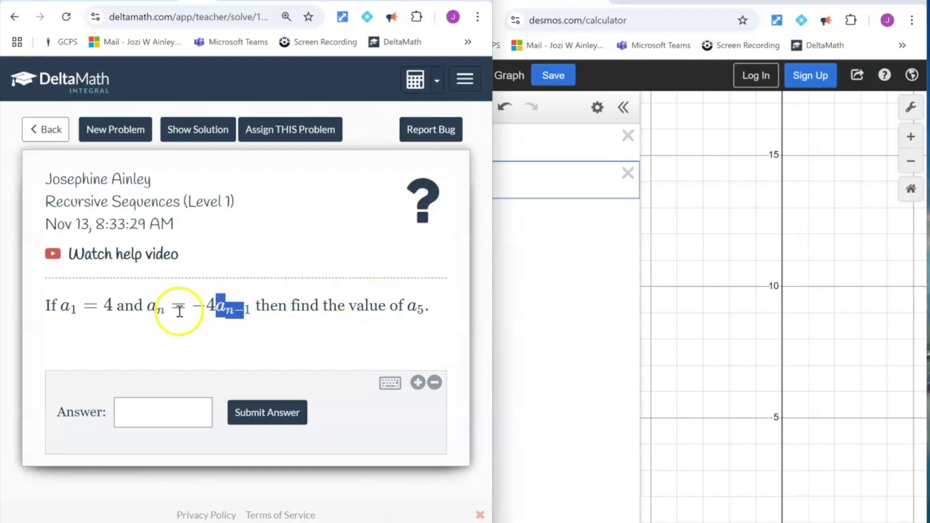
click(527, 185)
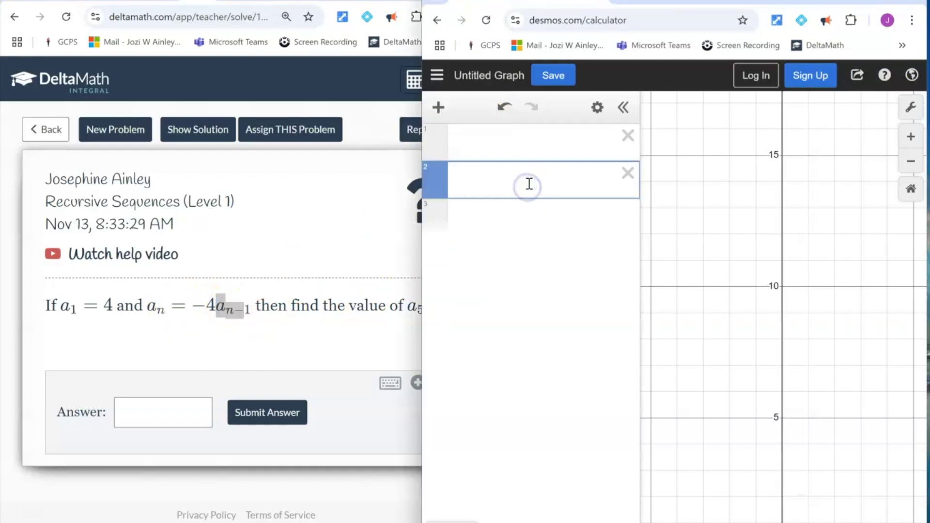
text(-4()
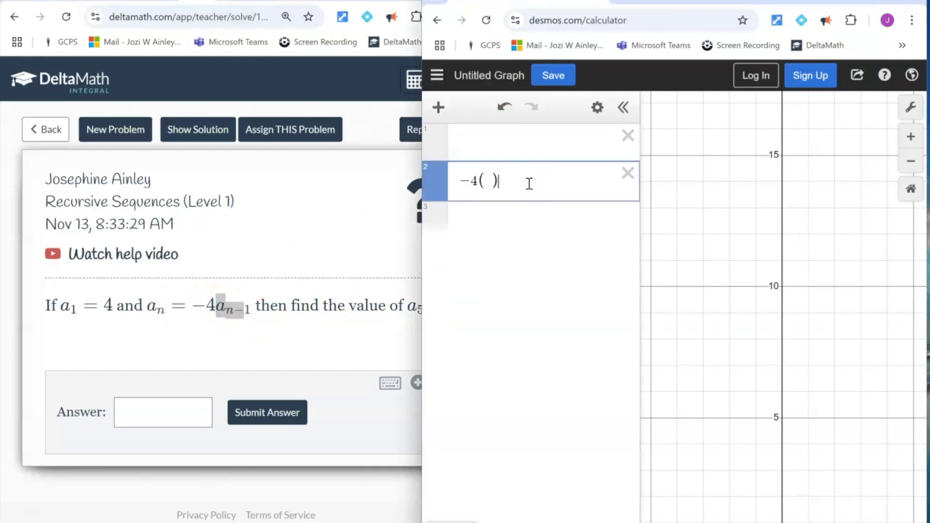
Step: Start the list of terms with 4, put 4 in the rule's parentheses, and add −16 as the second term
click(483, 142)
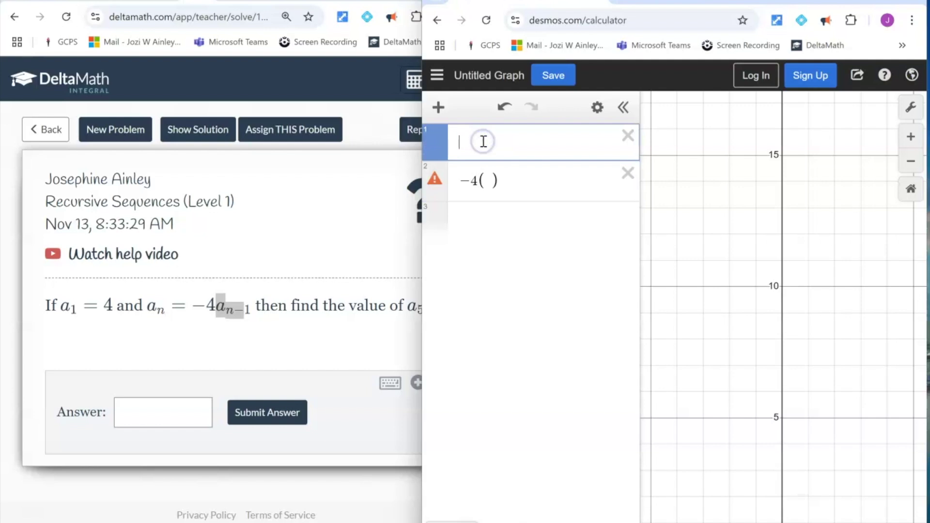
text(4)
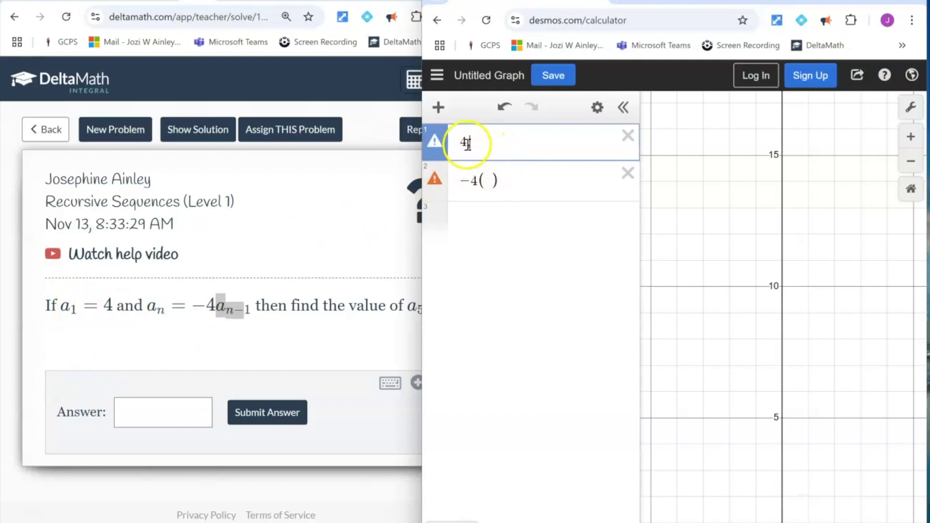
text(,)
click(490, 179)
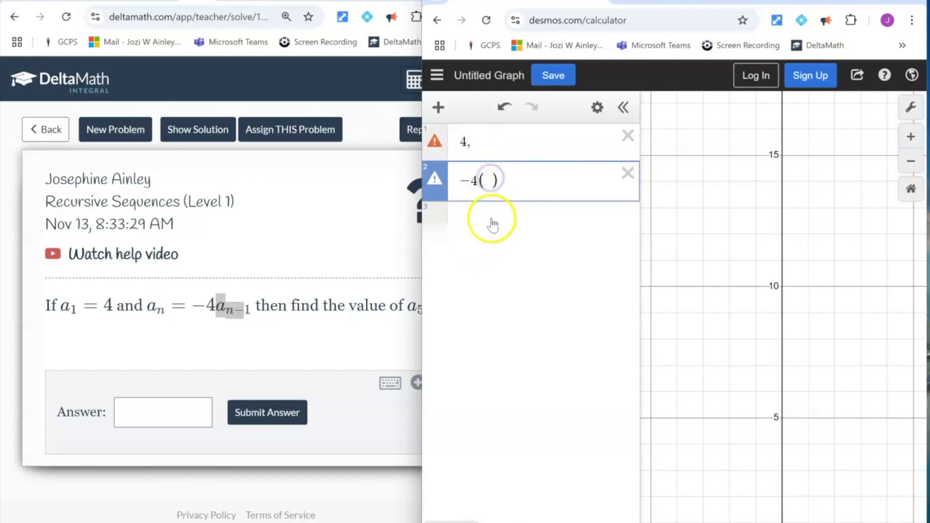
text(4)
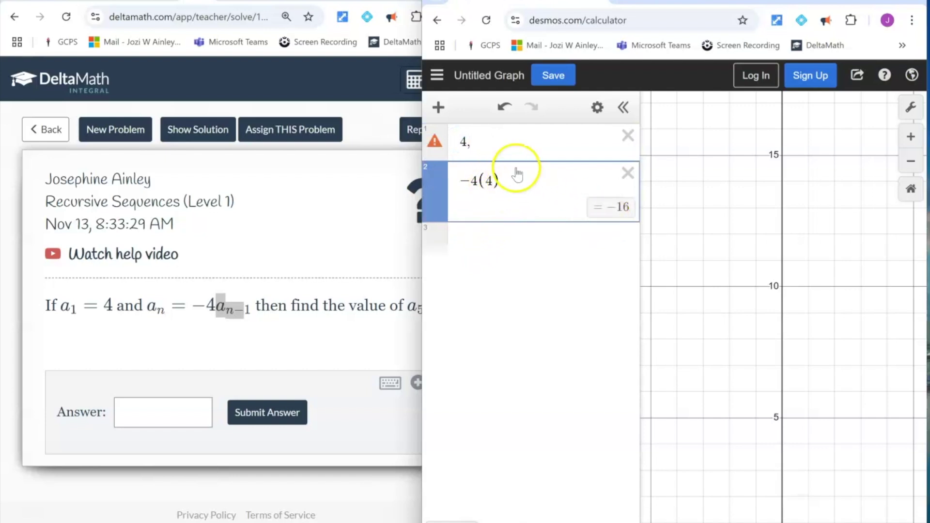
click(501, 150)
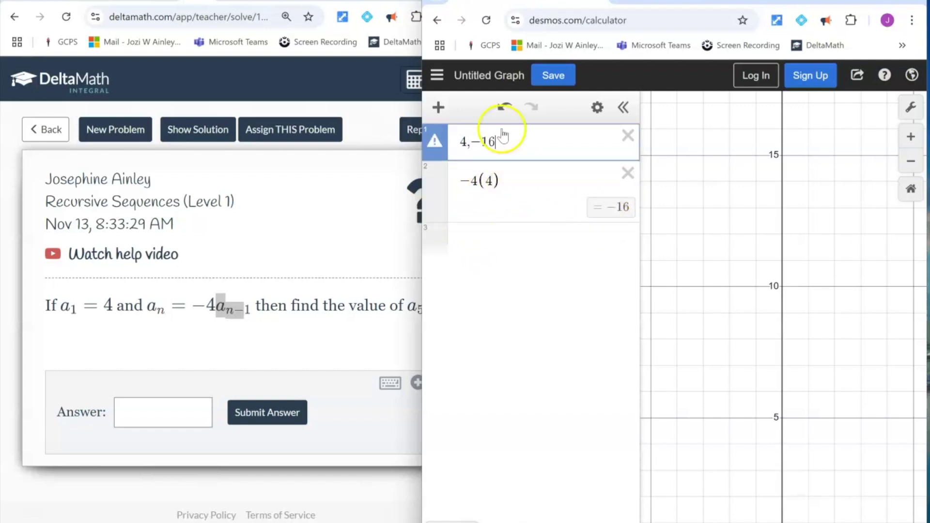
Step: Replace the value in the rule's parentheses with −16 and add 64 as the third term of the list
click(489, 180)
key(BackSpace)
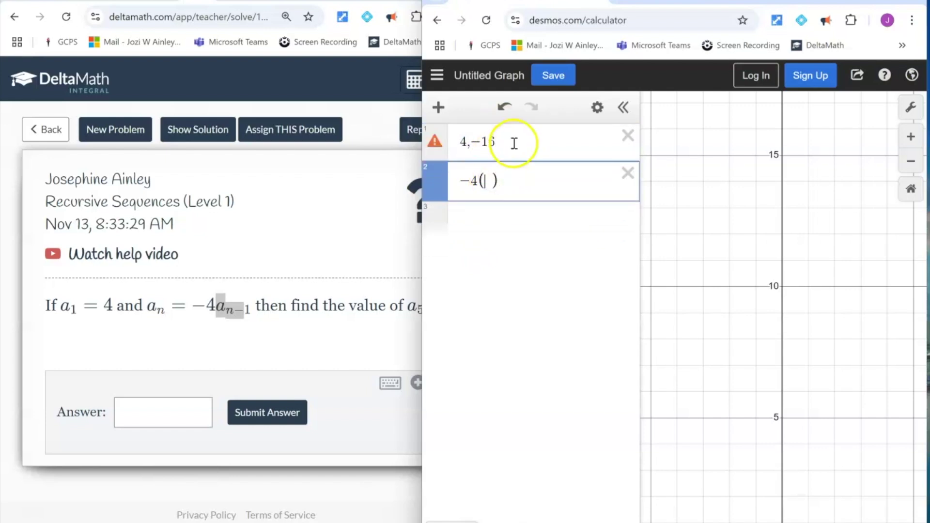
click(489, 142)
click(485, 181)
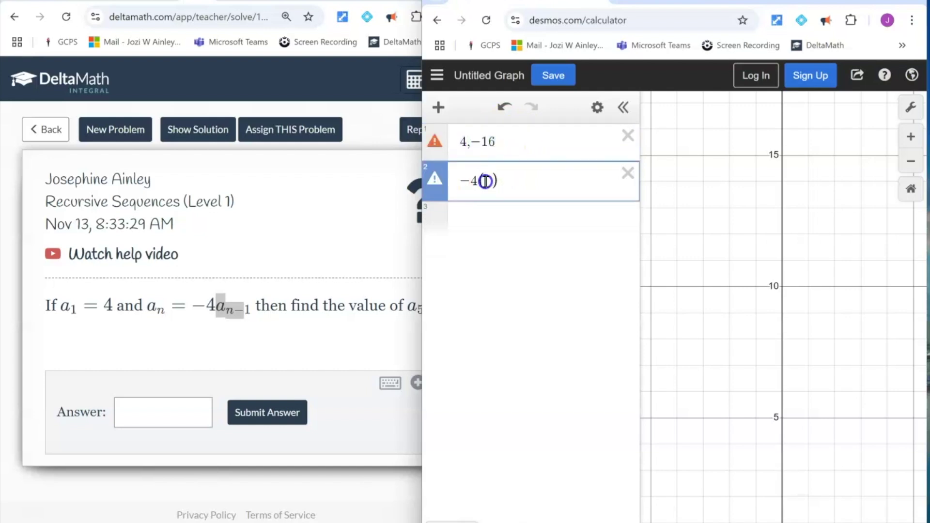
text(16)
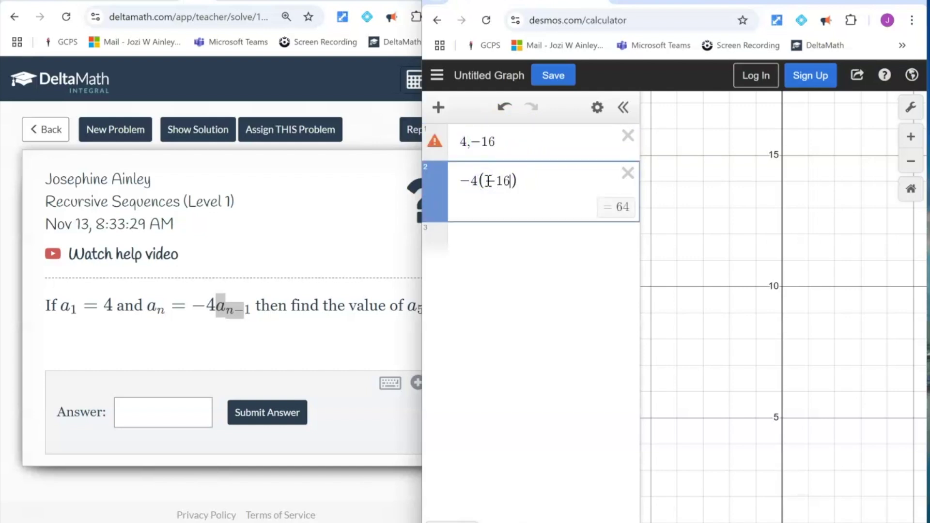
click(504, 139)
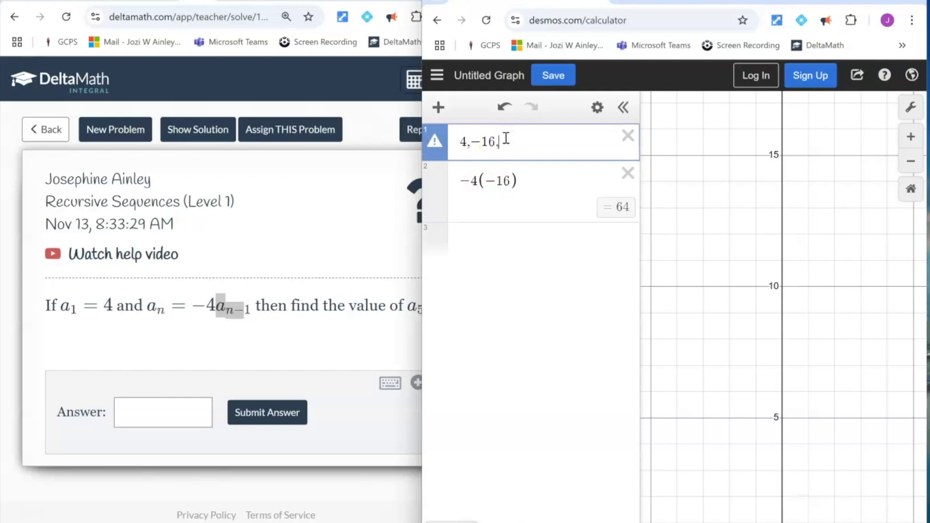
text(,64)
Step: Check which term DeltaMath asks for, replace the value in the rule's parentheses with 64, and add −256 as the fourth term
click(415, 307)
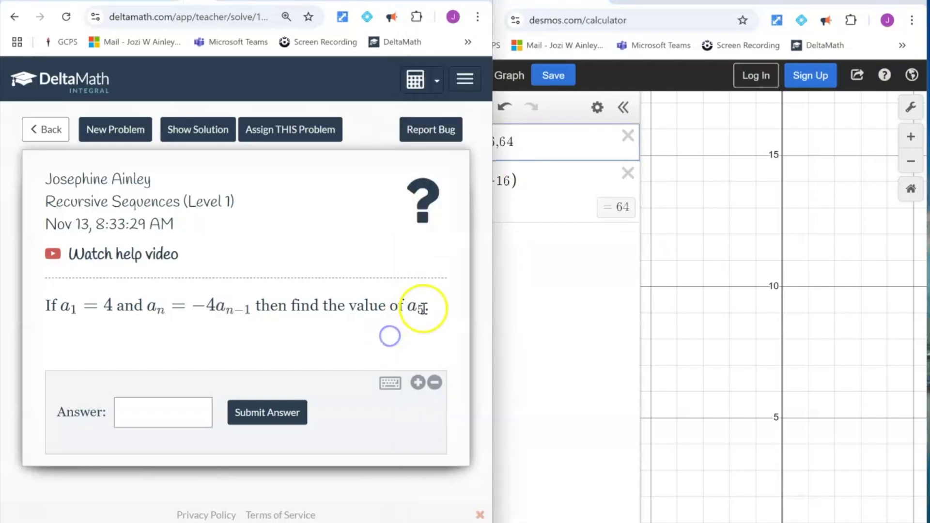
click(567, 315)
click(514, 142)
text(,)
click(502, 186)
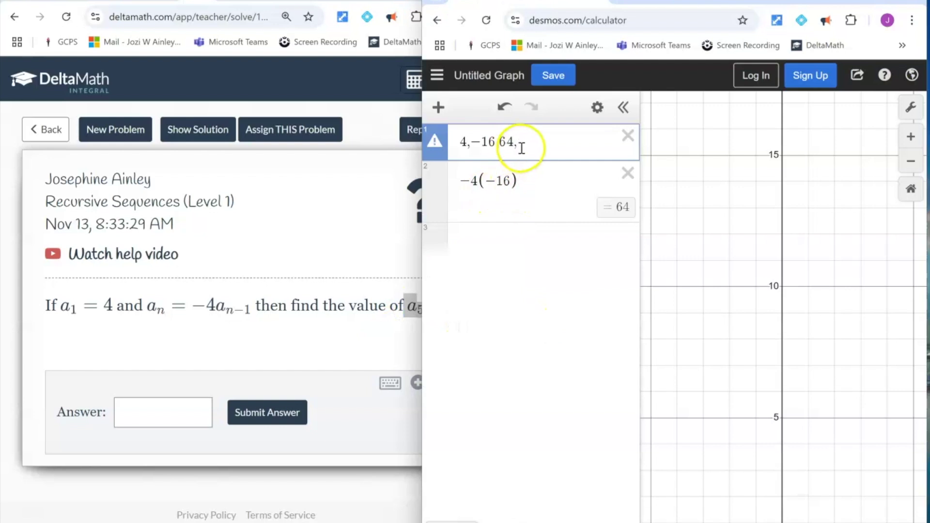
double_click(498, 180)
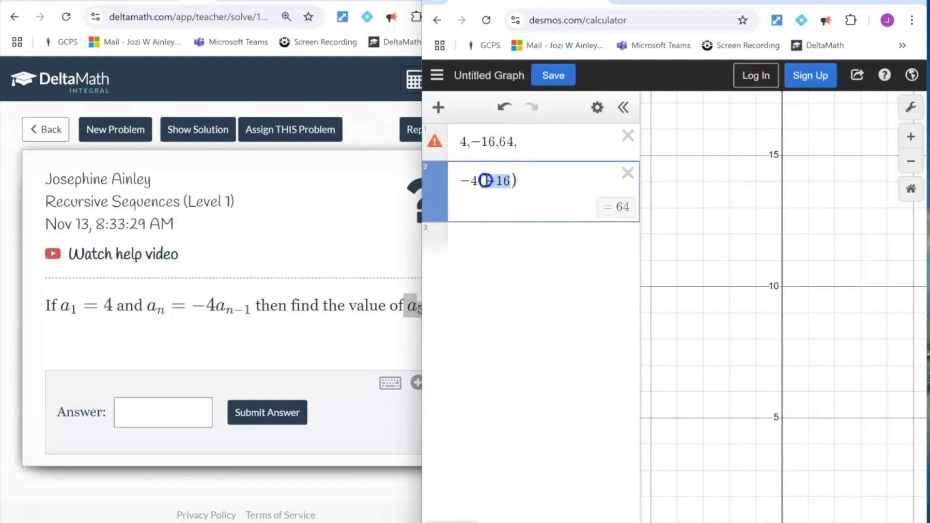
text(64)
click(527, 147)
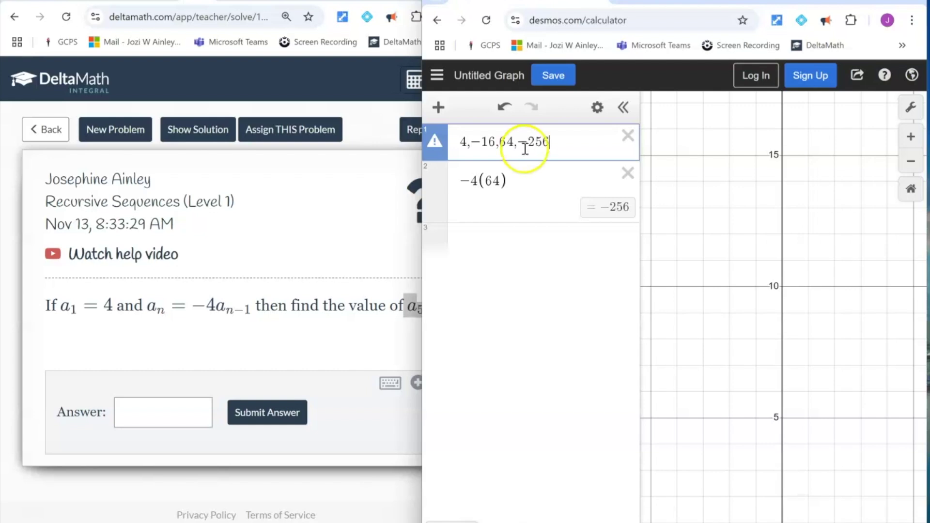
Step: Replace the value in the rule's parentheses with −256 and add 1024 as the fifth term of the list
double_click(489, 183)
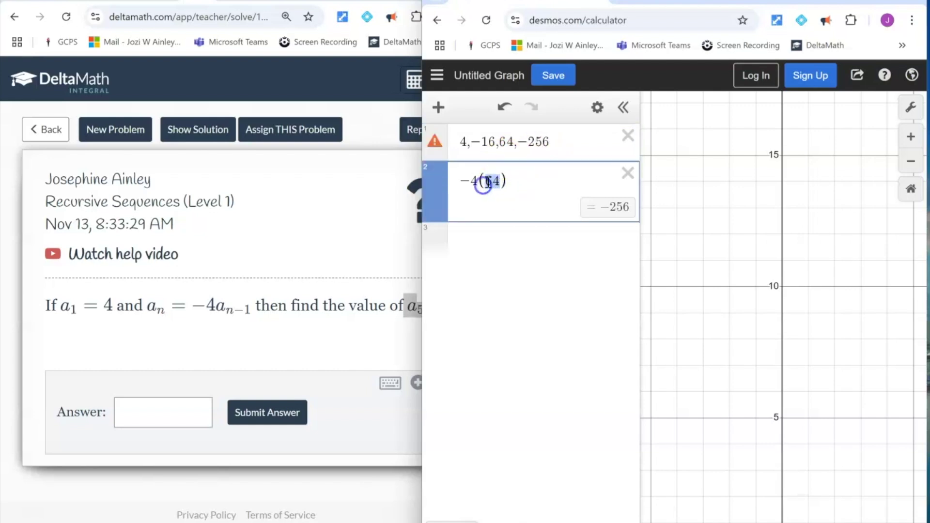
key(BackSpace)
text(-25)
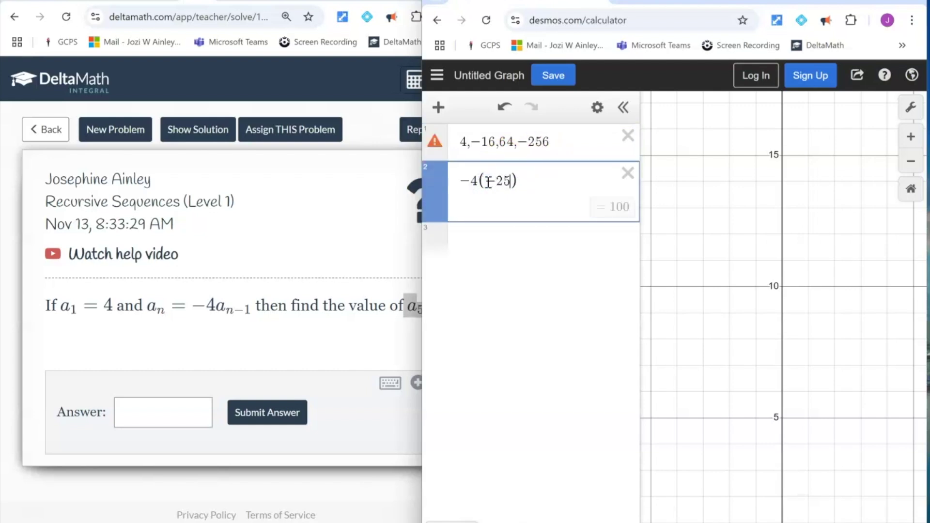
click(566, 150)
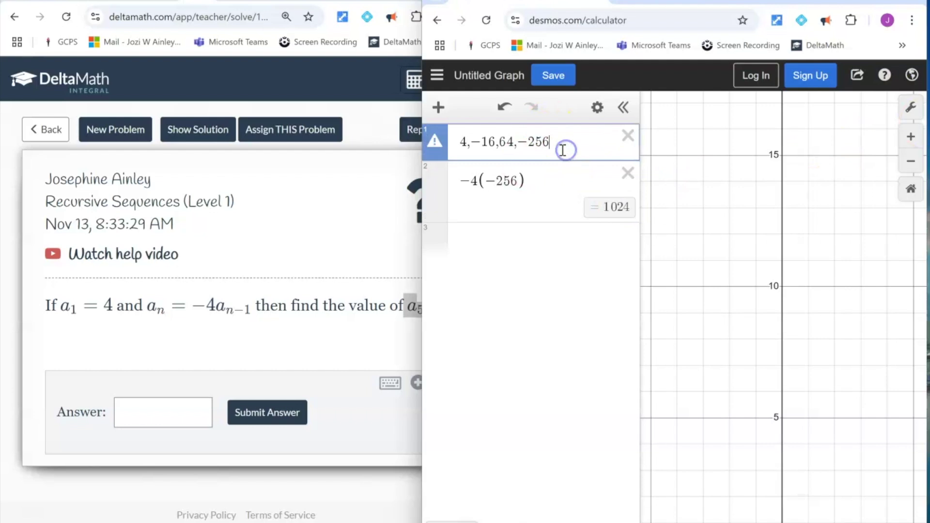
text(,1024)
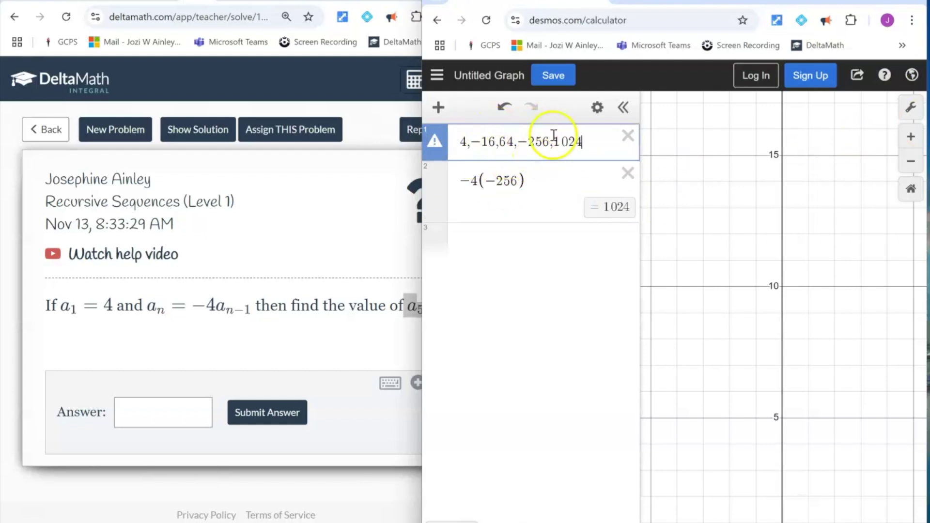
Step: Highlight the last term of the list, enter 1024 as the answer to the DeltaMath a_5 problem, and submit it
click(353, 340)
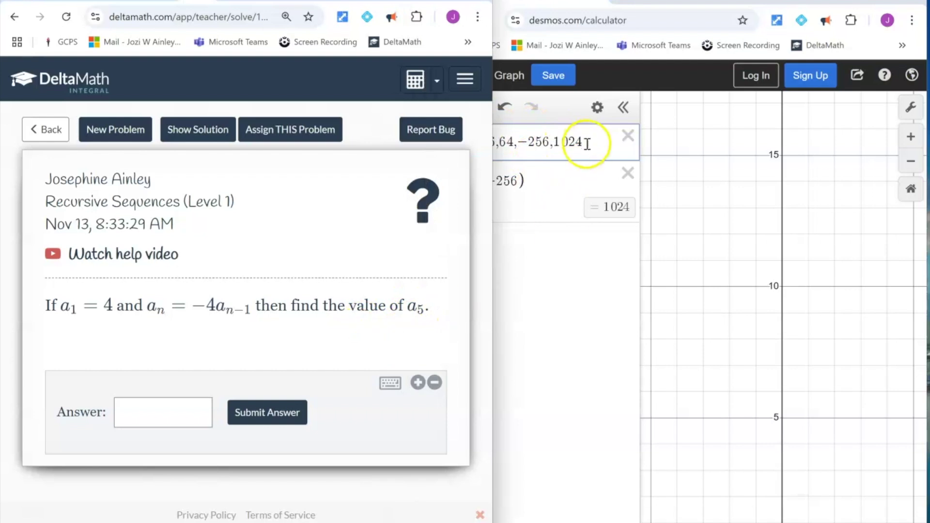
drag(589, 140, 561, 138)
click(158, 415)
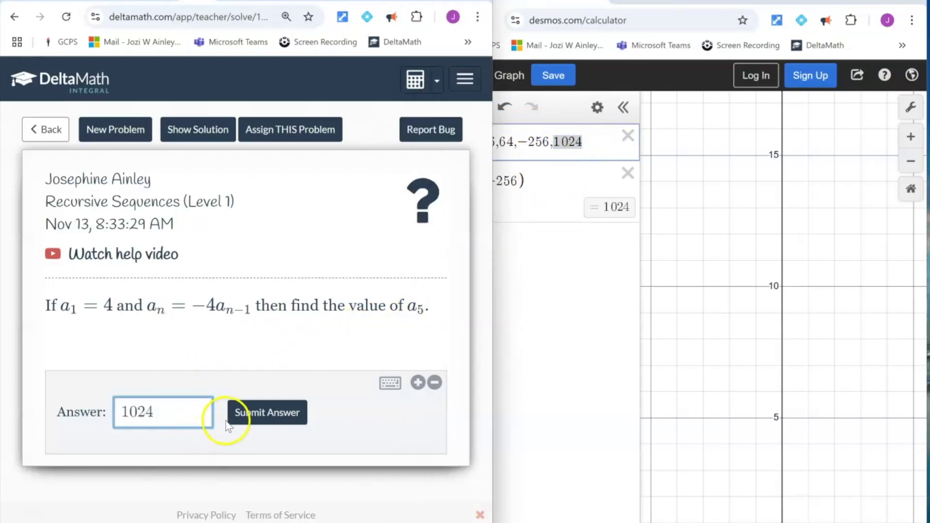
click(237, 413)
click(402, 249)
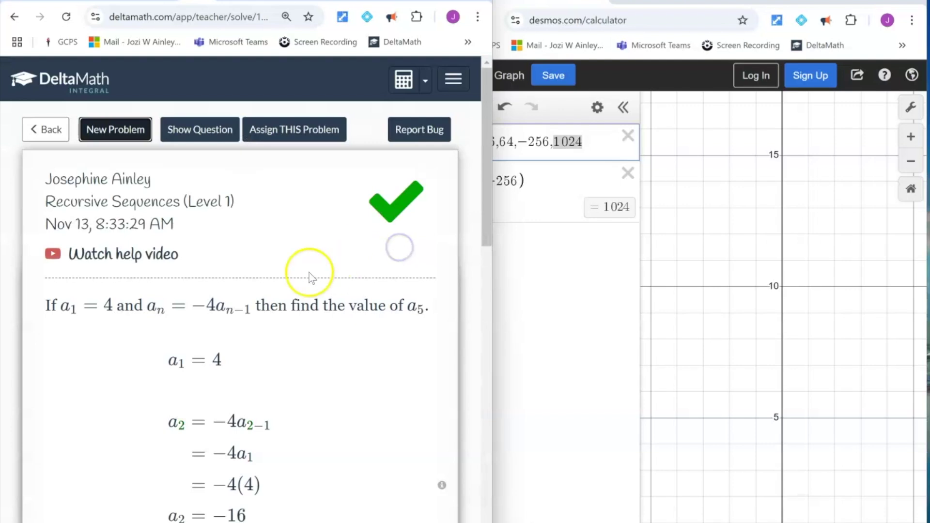
Step: Highlight a_(n−1) and a_1 in the statement of the solved DeltaMath problem
drag(250, 310, 236, 349)
drag(71, 308, 80, 333)
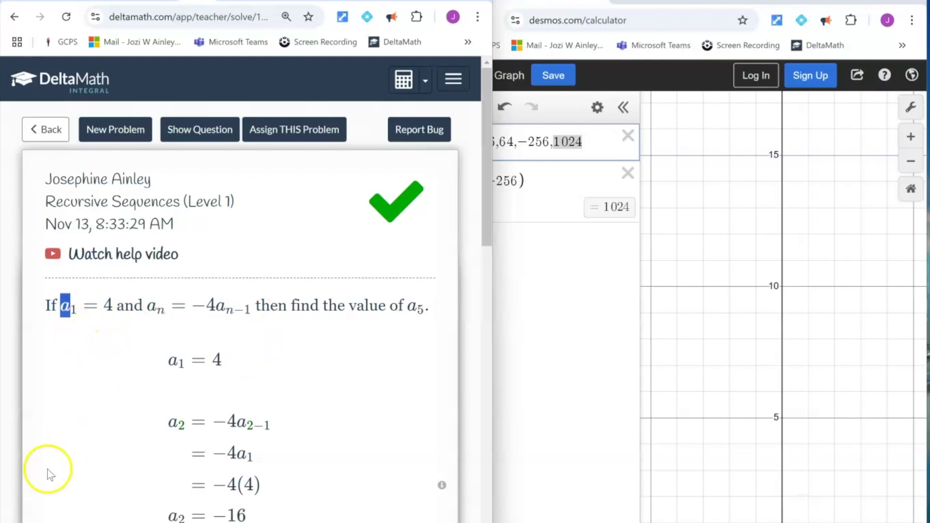